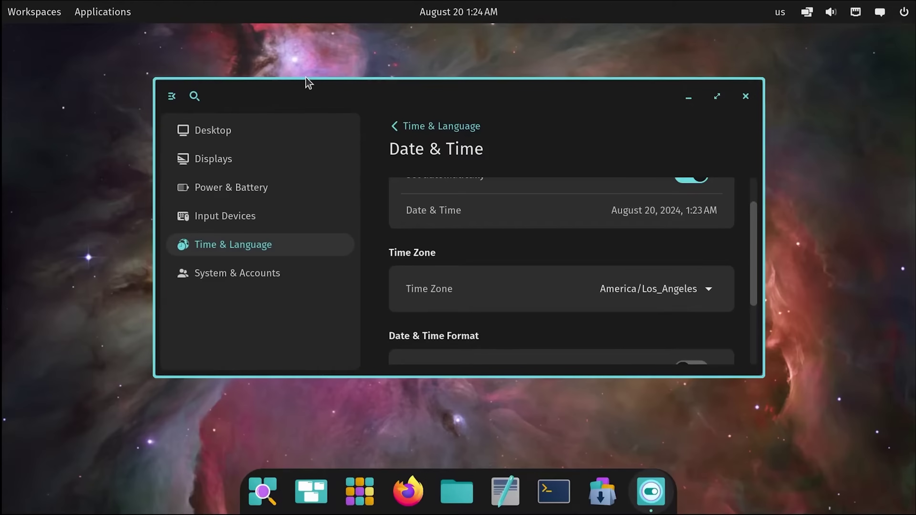
Stretch the Settings window taller and glance at the network, notifications and sound applets
left_click_drag(261, 87, 266, 58)
left_click(864, 12)
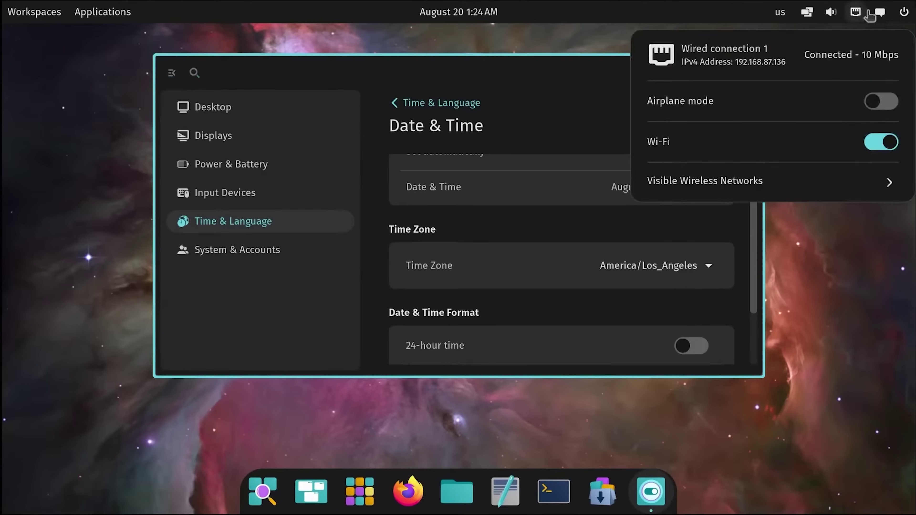
left_click(880, 12)
left_click(880, 12)
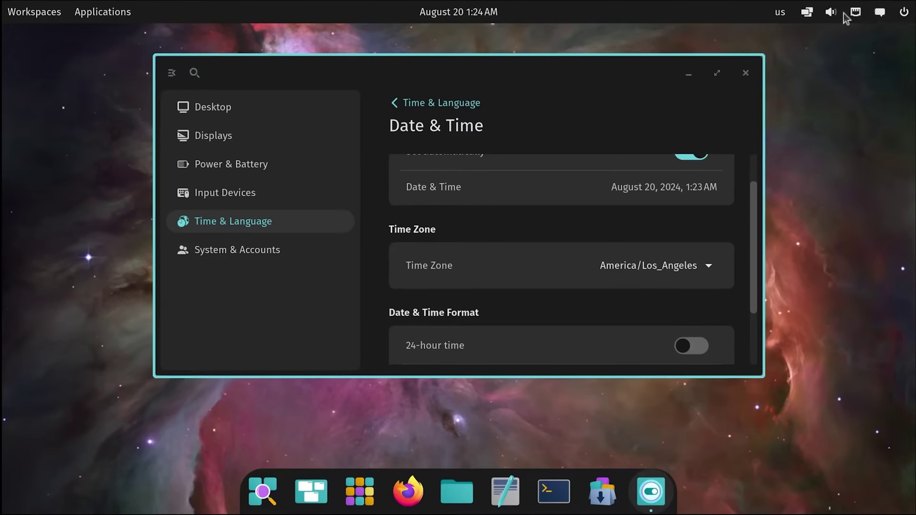
left_click(833, 14)
left_click(855, 13)
left_click(855, 13)
Glance at the tiling options, then return to Time & Language with the sidebar showing
left_click(806, 13)
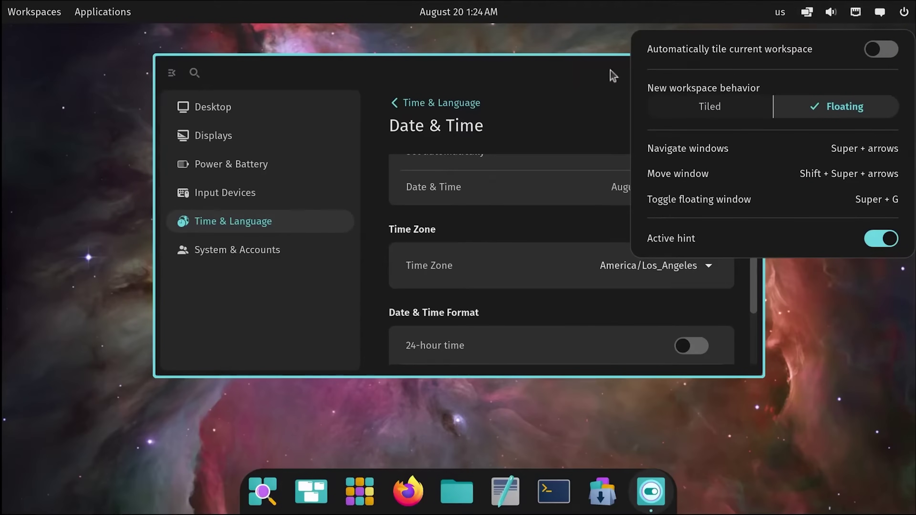
left_click(515, 79)
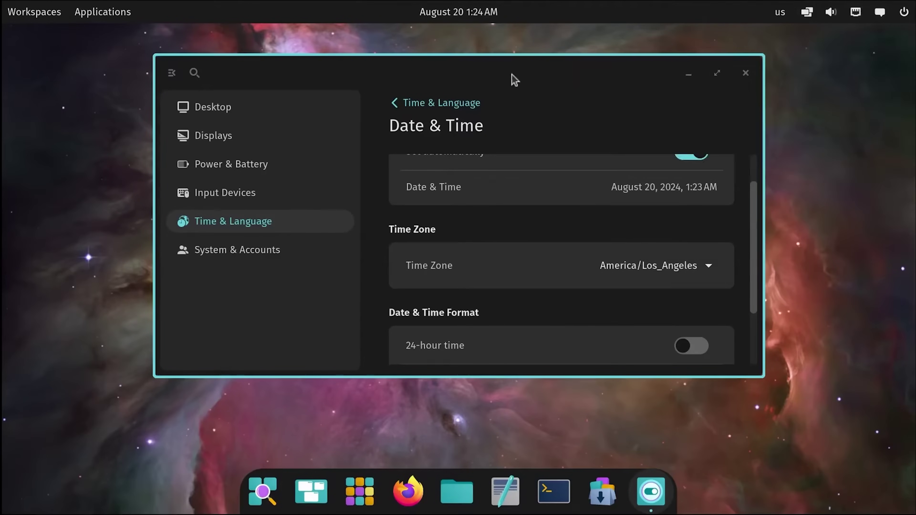
left_click(171, 73)
left_click(190, 104)
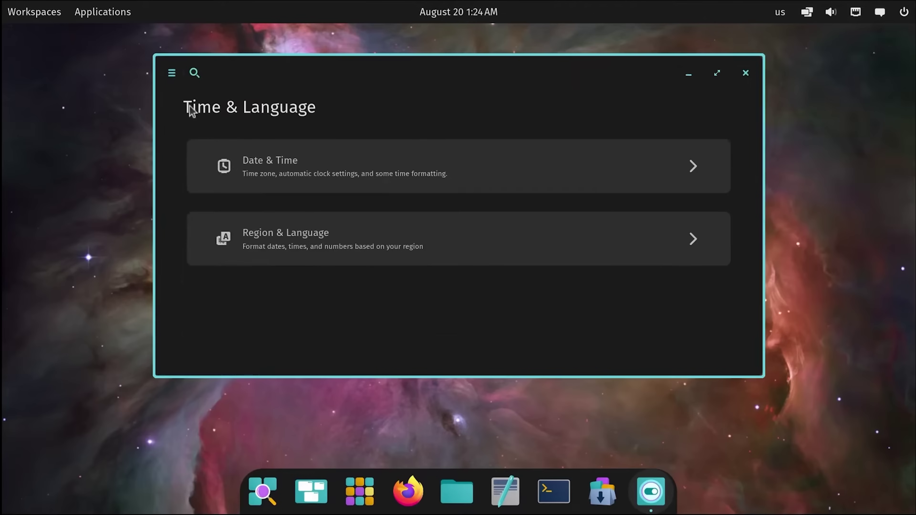
left_click(172, 73)
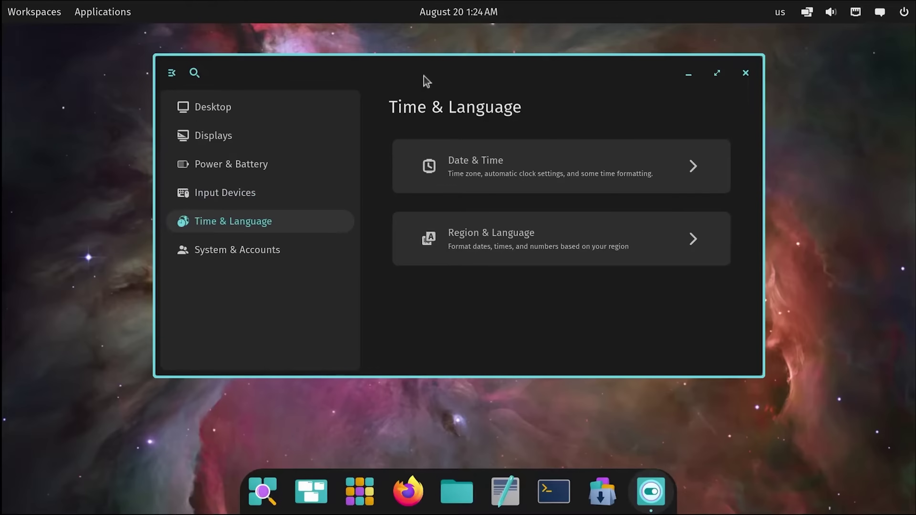
Reposition the Settings window, then close it to leave the bare desktop
left_click_drag(423, 76, 358, 84)
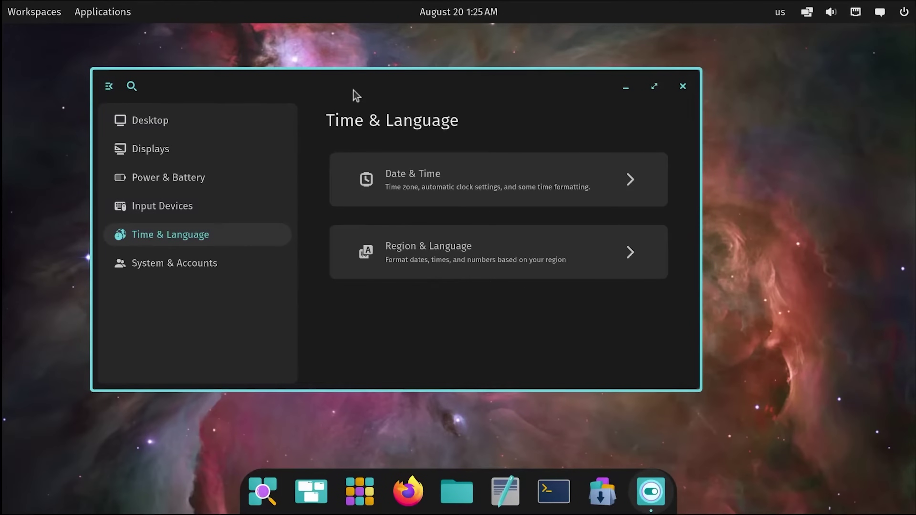
left_click_drag(476, 77, 511, 69)
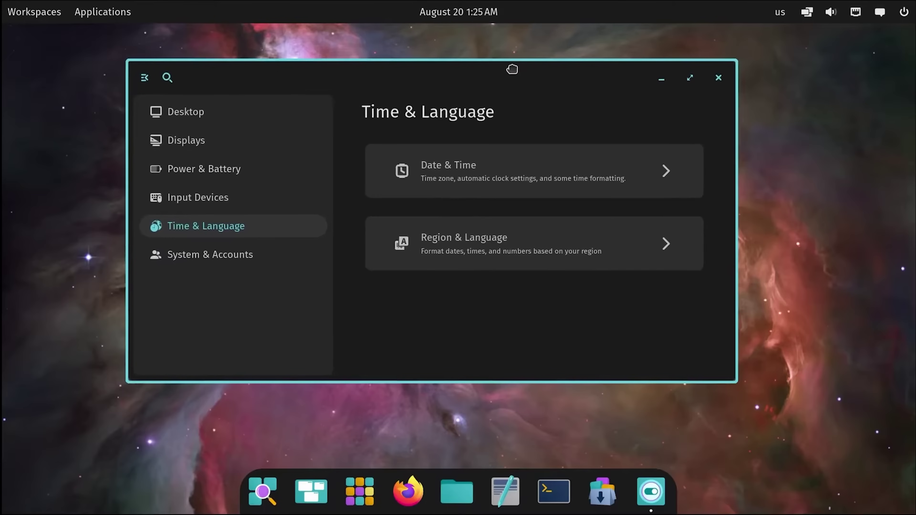
left_click(721, 77)
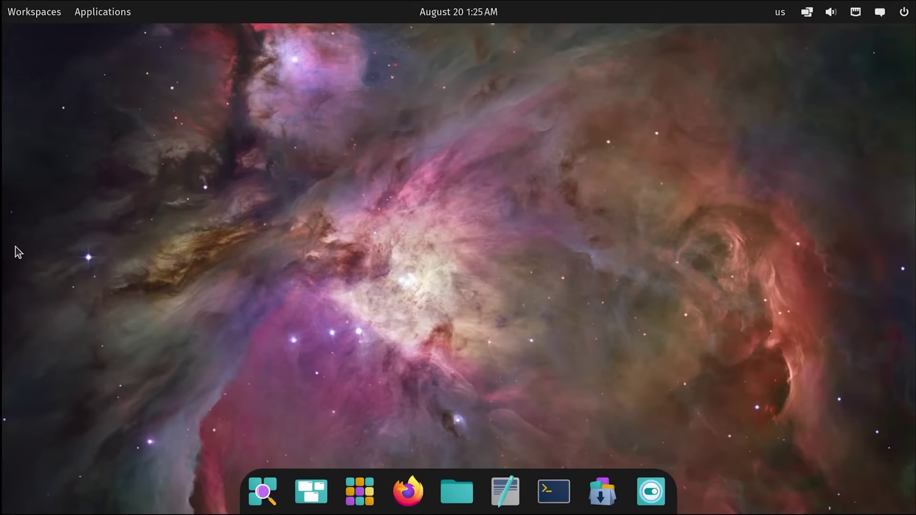
Launch Files with Super+F, shift it left and view the empty Downloads folder
key("super+f")
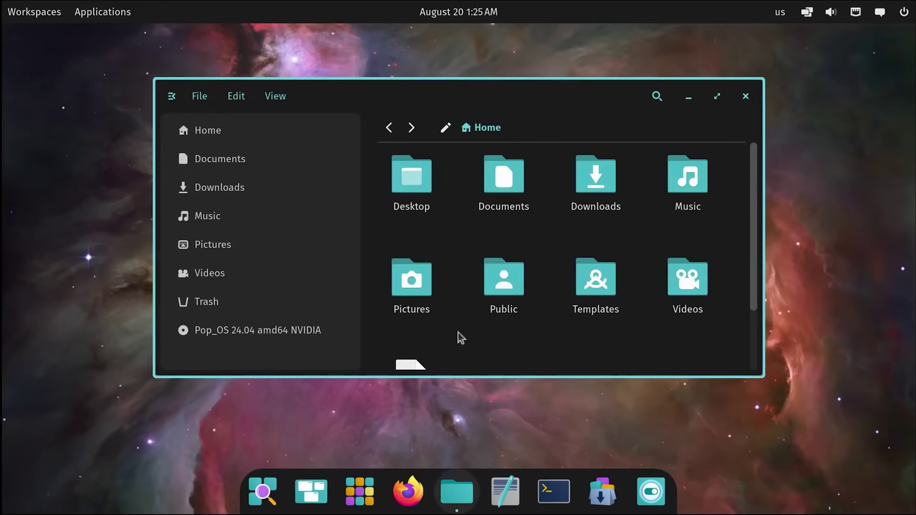
left_click_drag(456, 95, 380, 96)
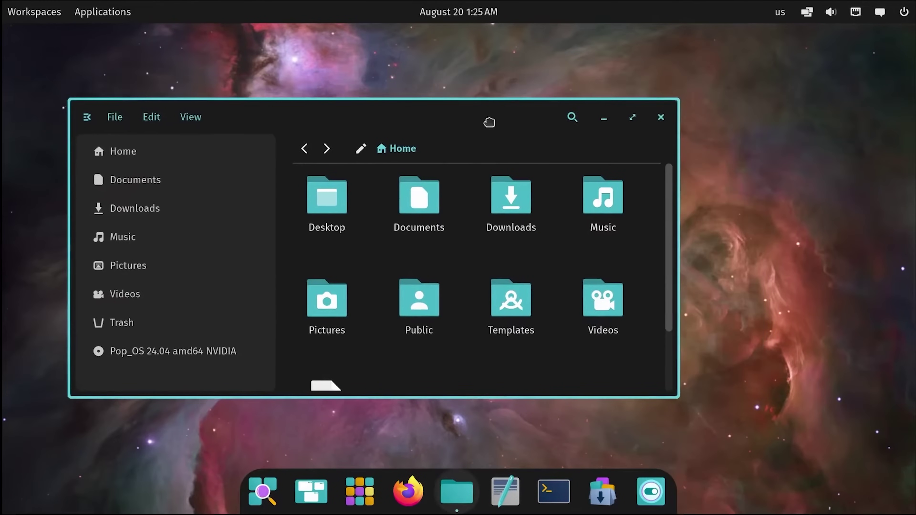
left_click(287, 215)
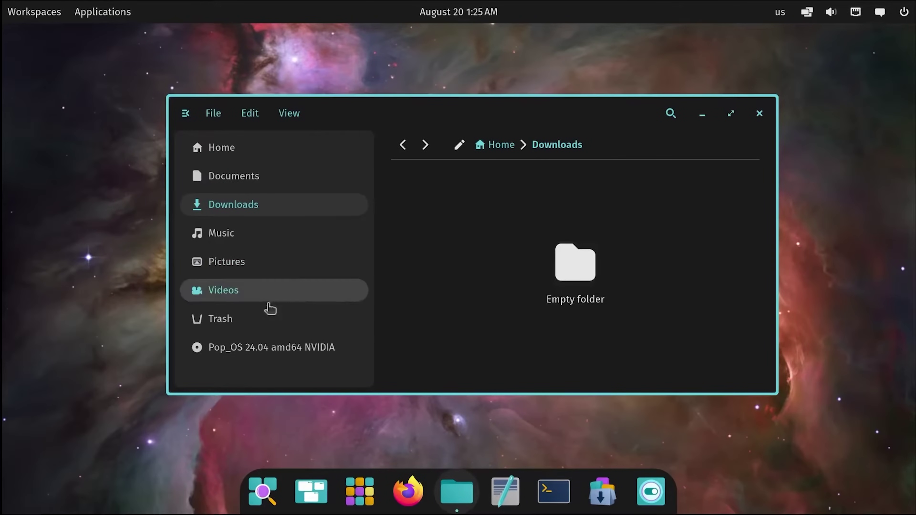
left_click(260, 350)
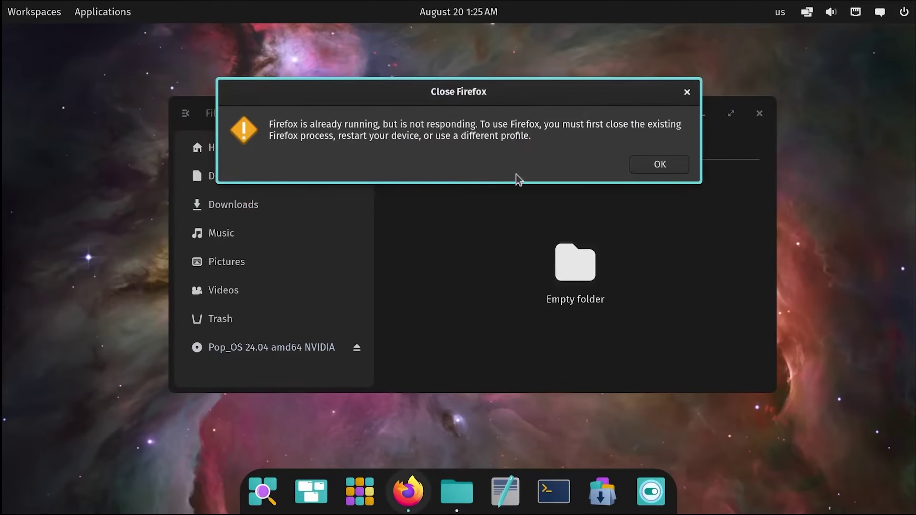
Dismiss the Firefox warning, enlarge Firefox to the upper left and enter 'cosmic' as the address
left_click(647, 163)
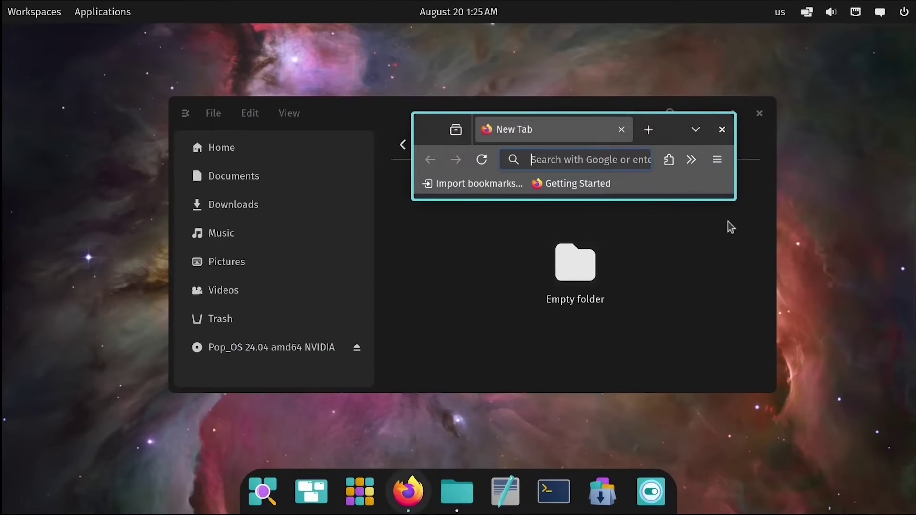
left_click_drag(732, 200, 862, 493)
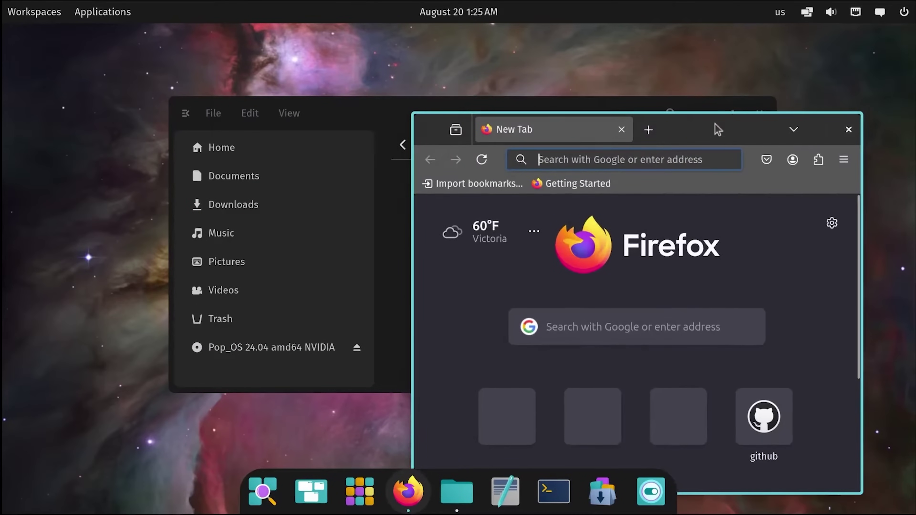
left_click_drag(714, 146, 376, 60)
type("cosmic")
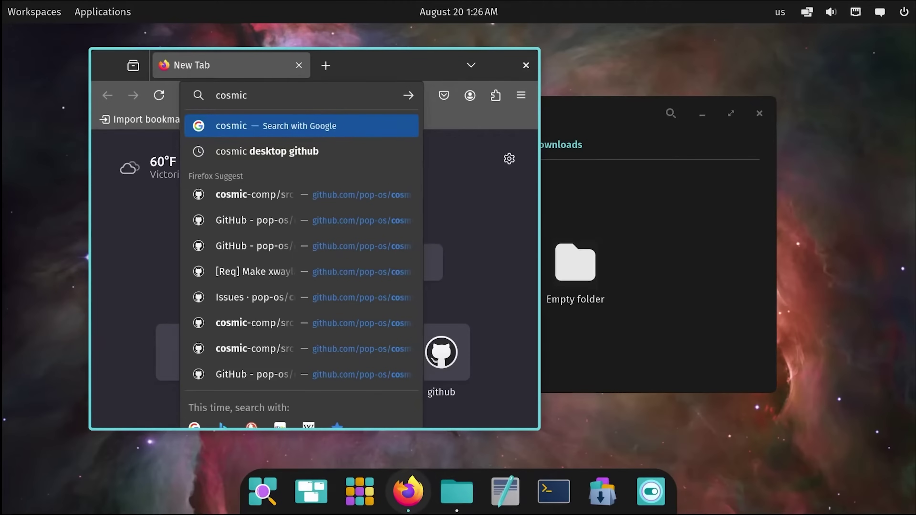
left_click(856, 15)
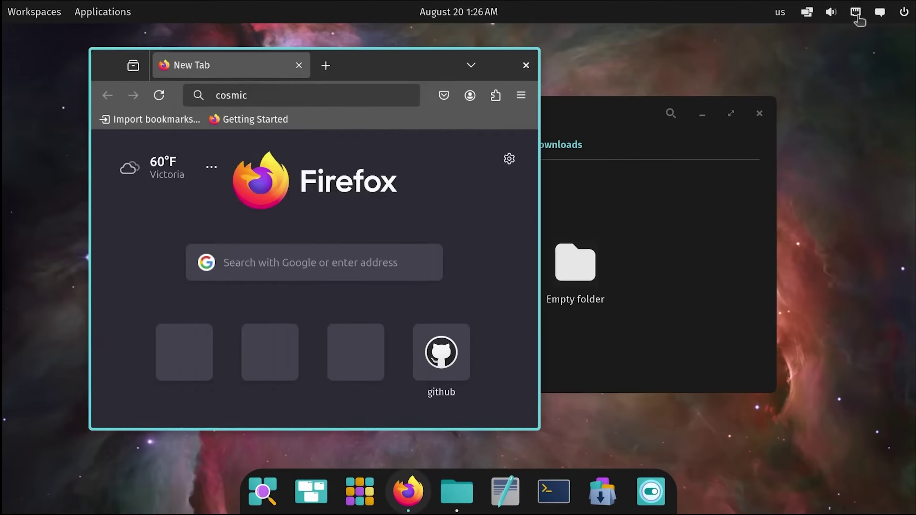
Turn on automatic tiling for the workspace and run neofetch in the terminal
left_click(808, 16)
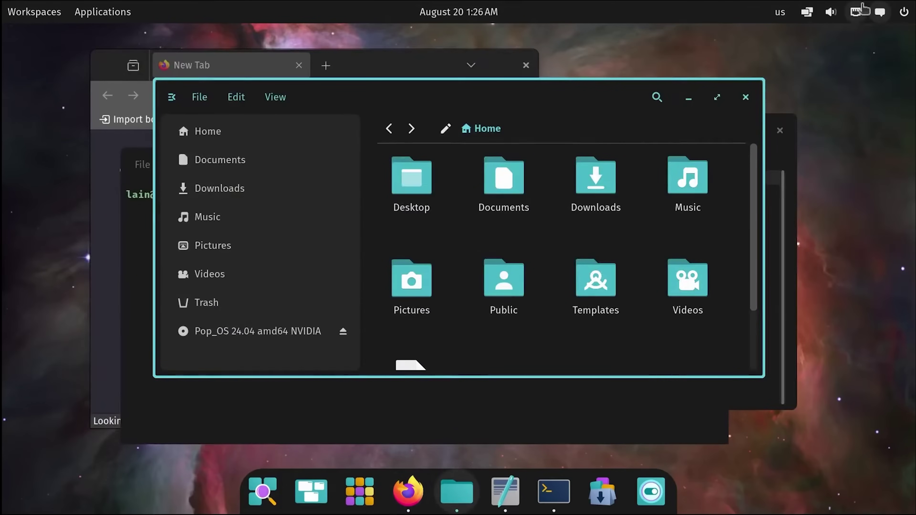
left_click(805, 15)
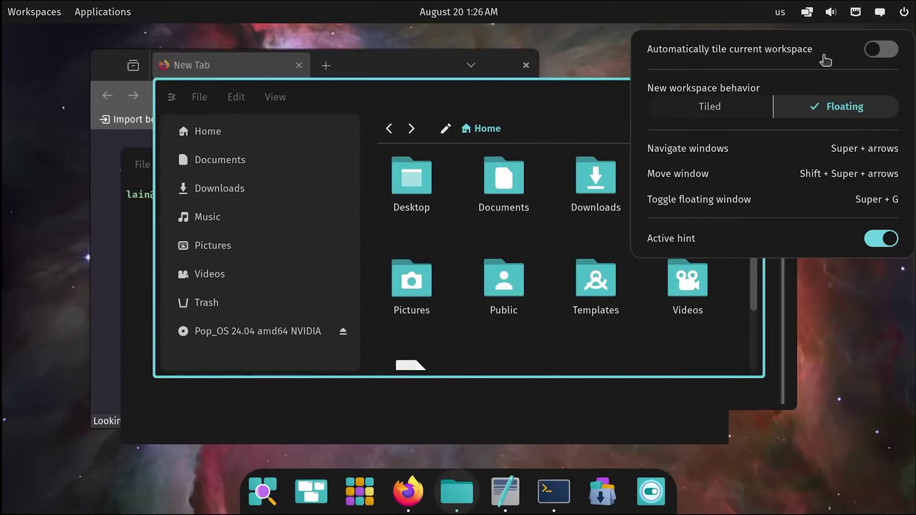
left_click(873, 50)
left_click(479, 169)
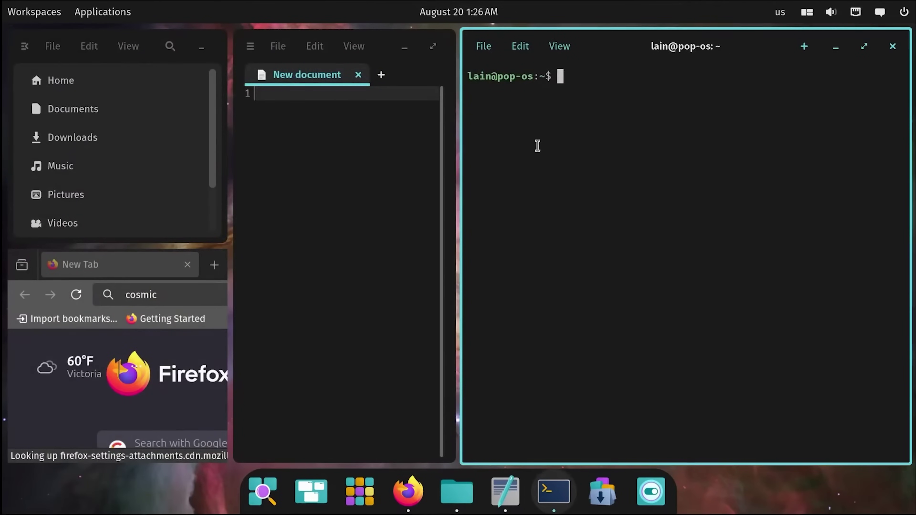
type("neofetch")
key("Return")
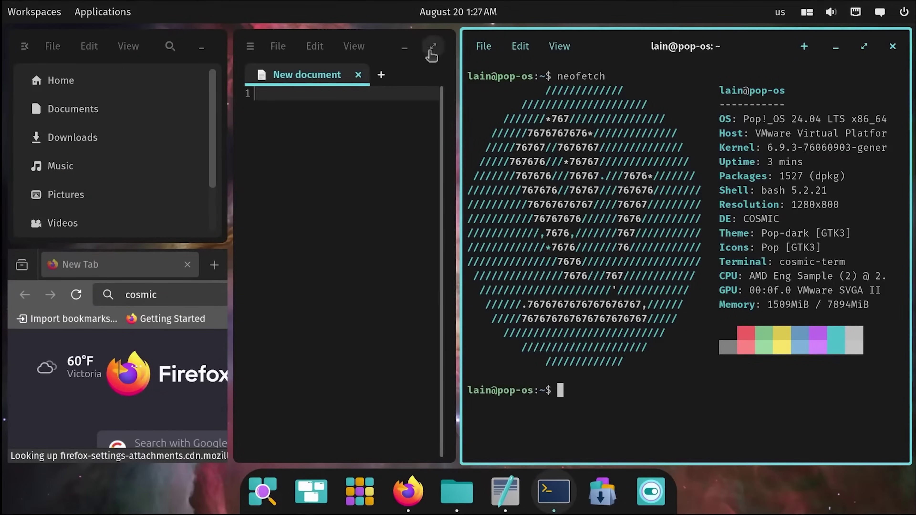
Quit the Text Editor from its dock menu and close the Firefox window
left_click(332, 179)
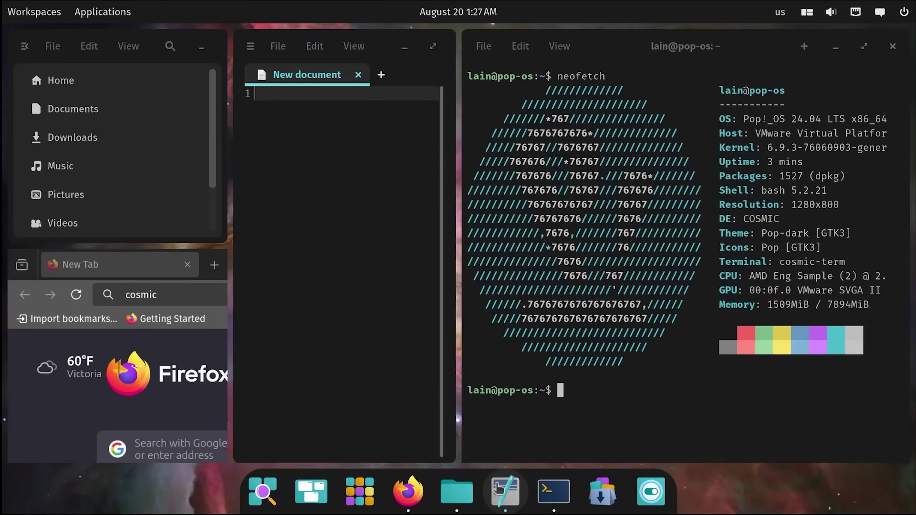
right_click(496, 489)
left_click(491, 446)
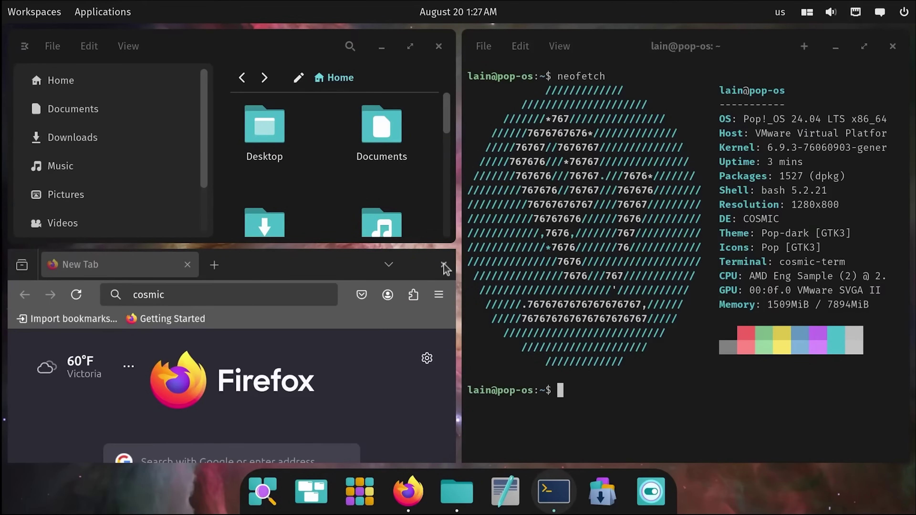
left_click(445, 267)
left_click_drag(464, 41, 455, 116)
Turn automatic tiling off again so the terminal floats
left_click(800, 20)
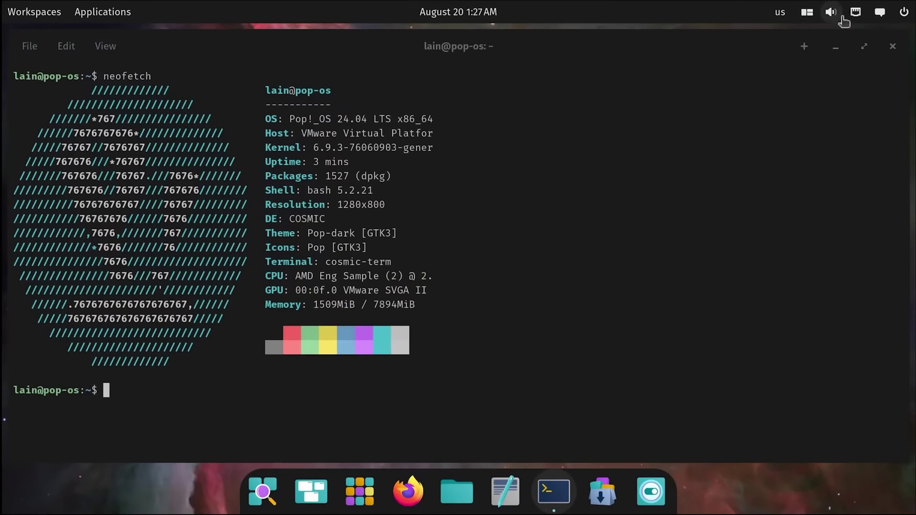
left_click(854, 14)
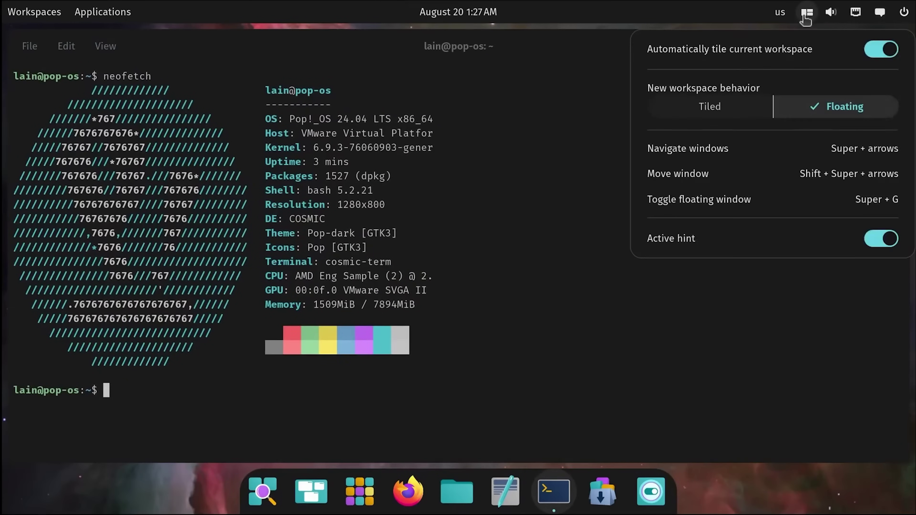
left_click(879, 54)
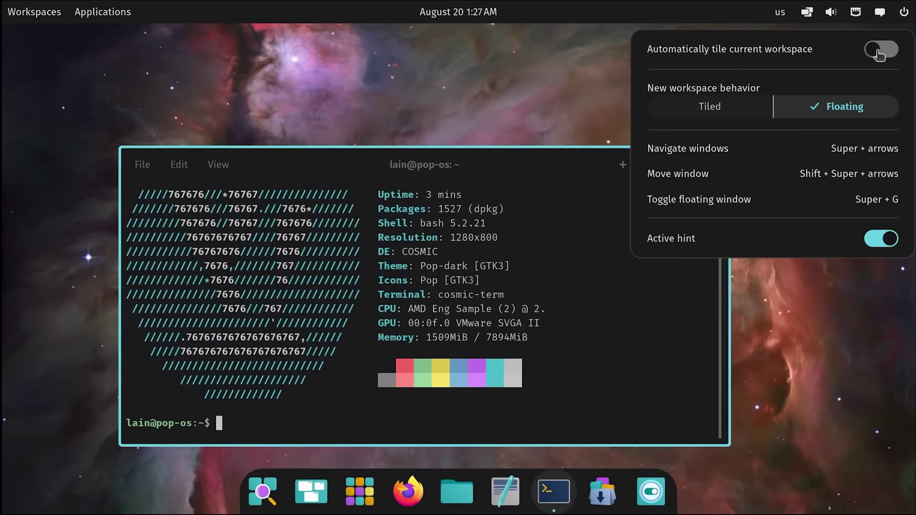
Move the floating terminal, then launch Files and shift its window up
left_click_drag(577, 148, 475, 97)
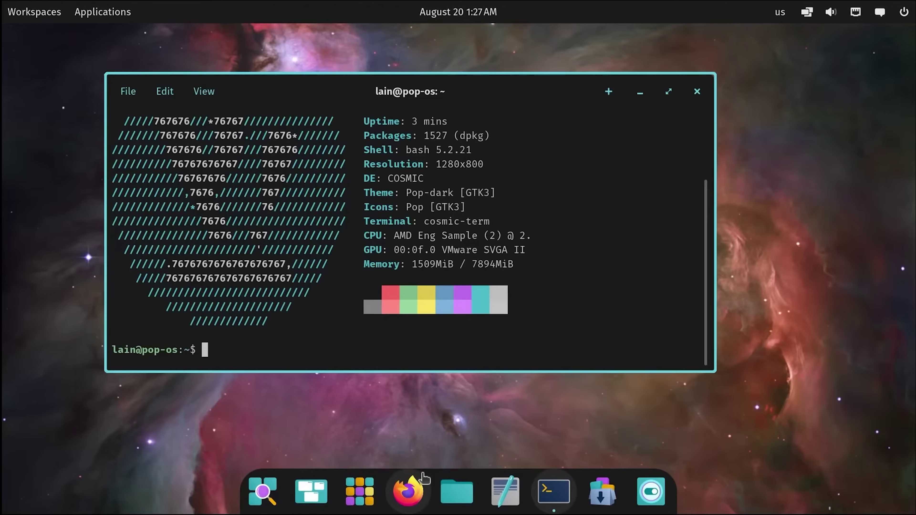
left_click(454, 491)
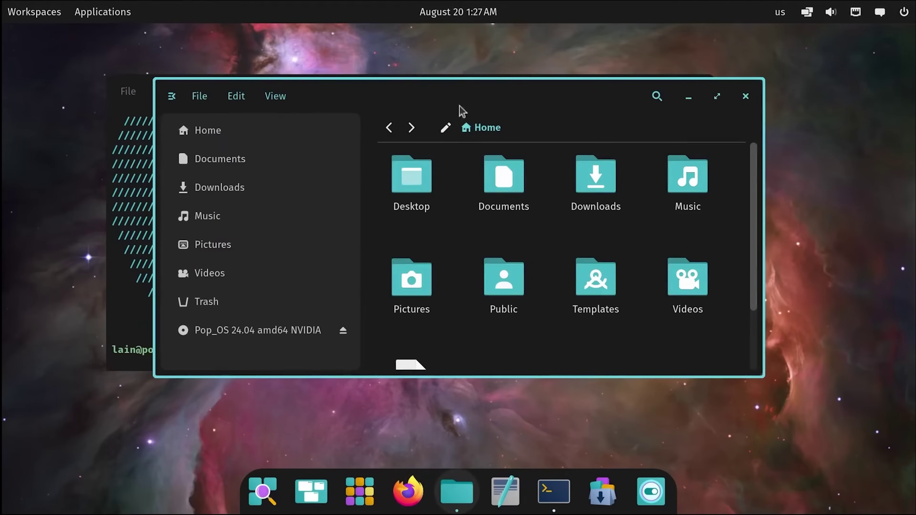
left_click_drag(460, 106, 448, 52)
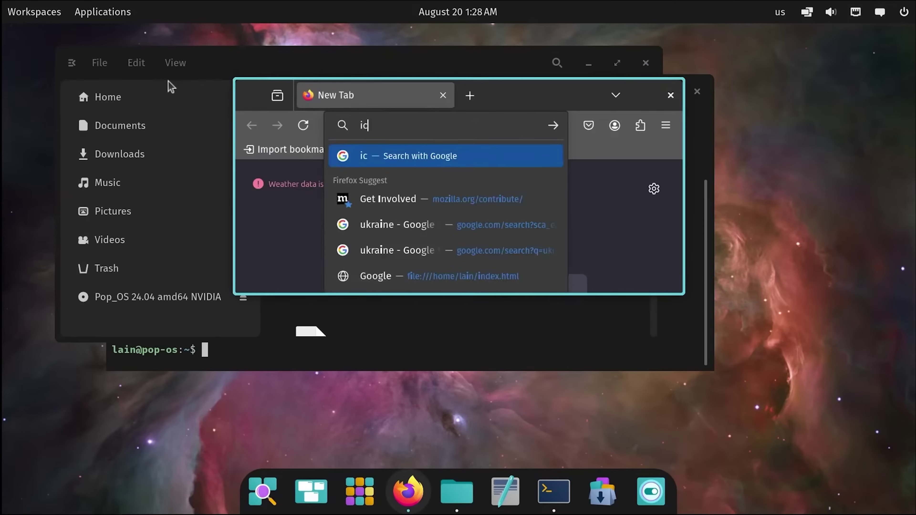
Search Google for 'iced rust', maximize Firefox, then restore it to a floating window
type("ed ru")
key("Return")
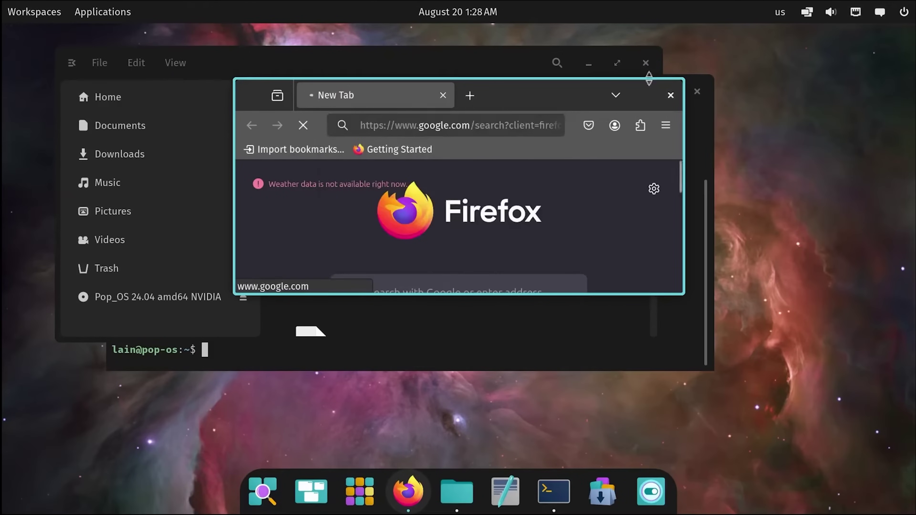
double_click(555, 97)
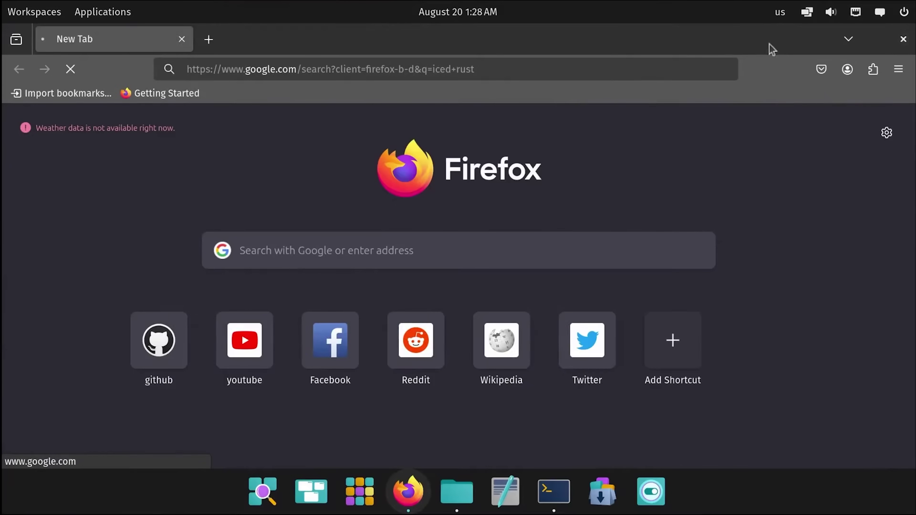
left_click_drag(701, 52, 541, 198)
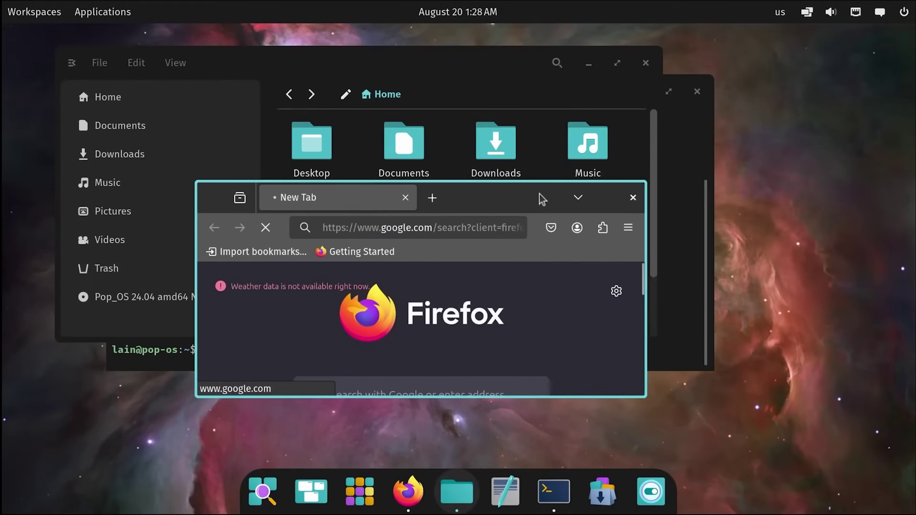
Check Firefox's tab list, then rearrange Firefox and Files so Files sits in front
left_click(578, 197)
left_click(579, 194)
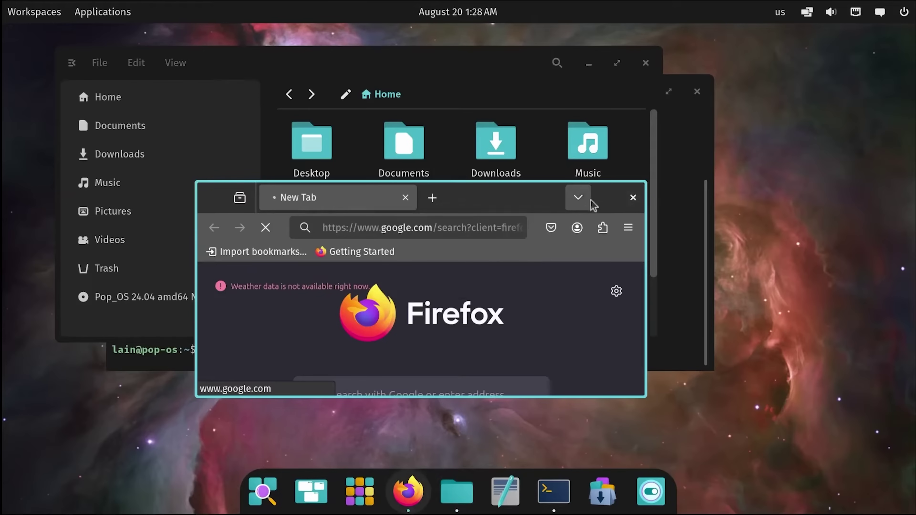
left_click(578, 197)
left_click(510, 207)
left_click_drag(468, 74, 576, 300)
left_click(754, 212)
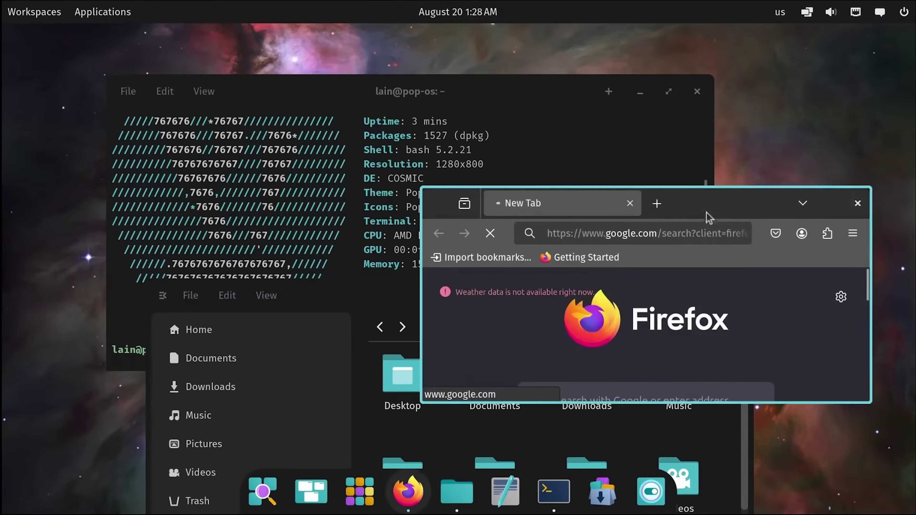
left_click_drag(362, 293, 468, 63)
Launch COSMIC Settings via the launcher search 'sett' and open Displays (1920x1080, 60 Hz, 150%)
left_click(267, 490)
type("sys")
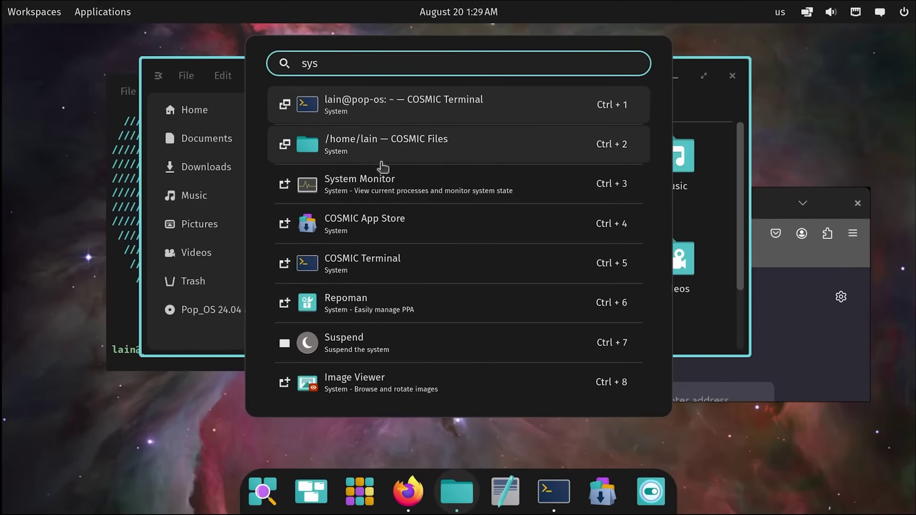
key("ctrl+a")
type("sett")
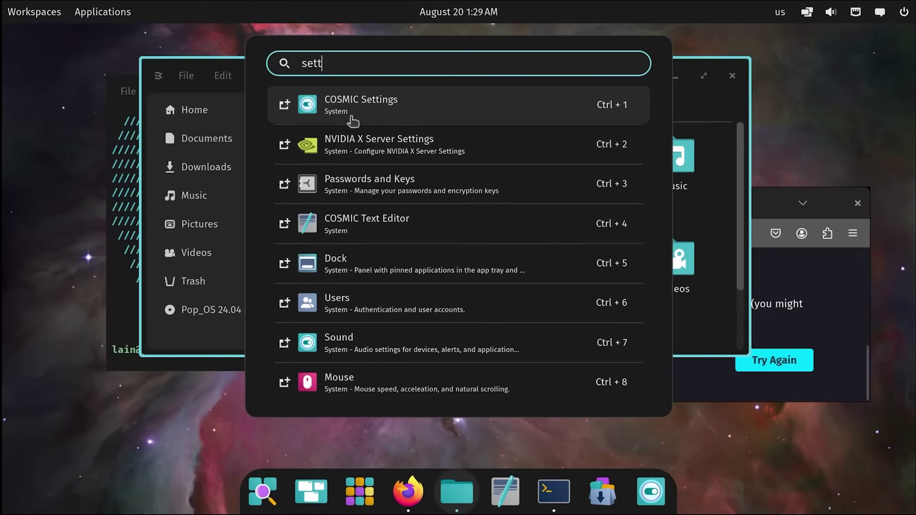
left_click(352, 113)
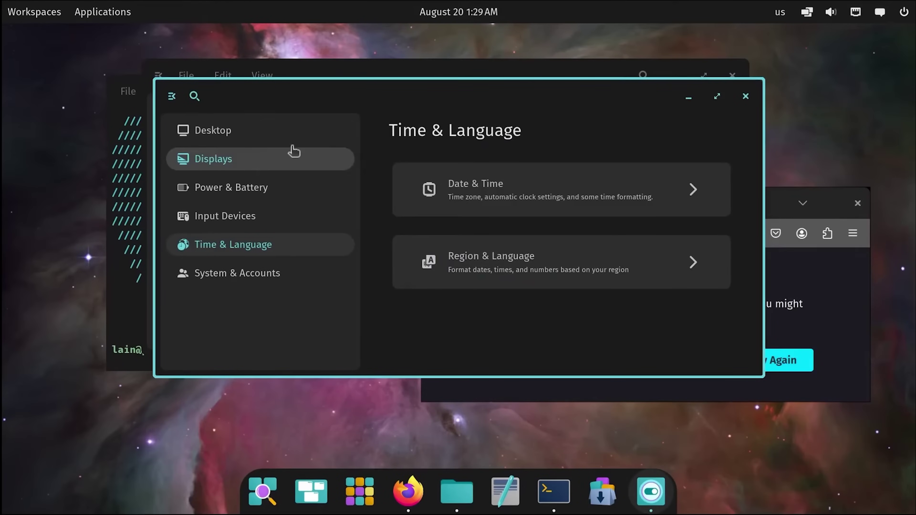
left_click(295, 134)
left_click(286, 166)
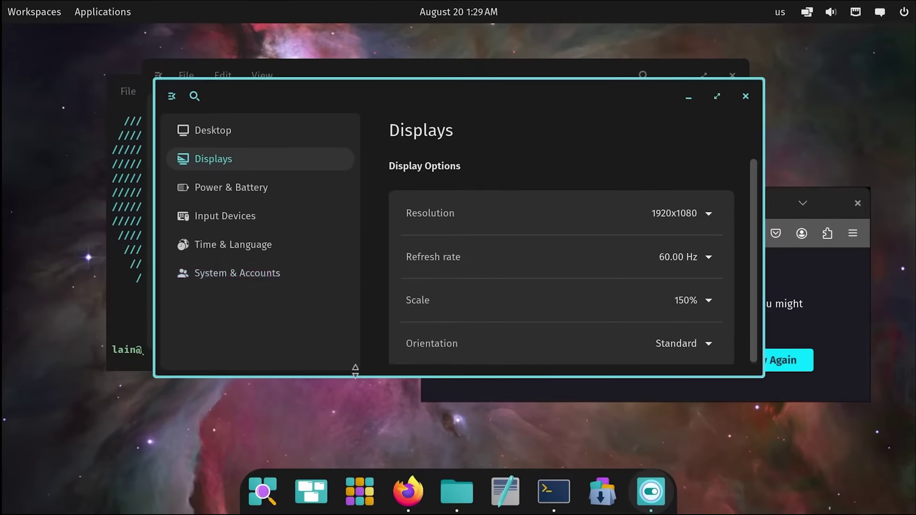
left_click_drag(355, 377, 337, 422)
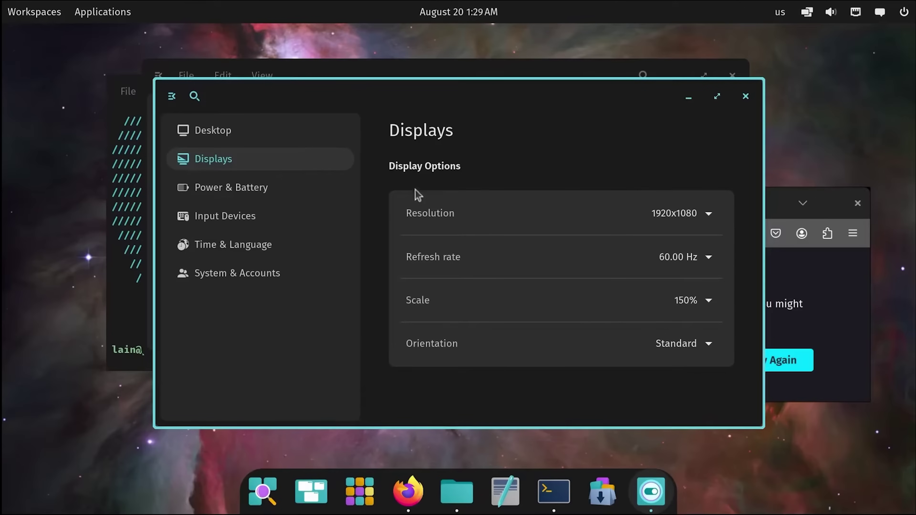
left_click_drag(458, 96, 394, 83)
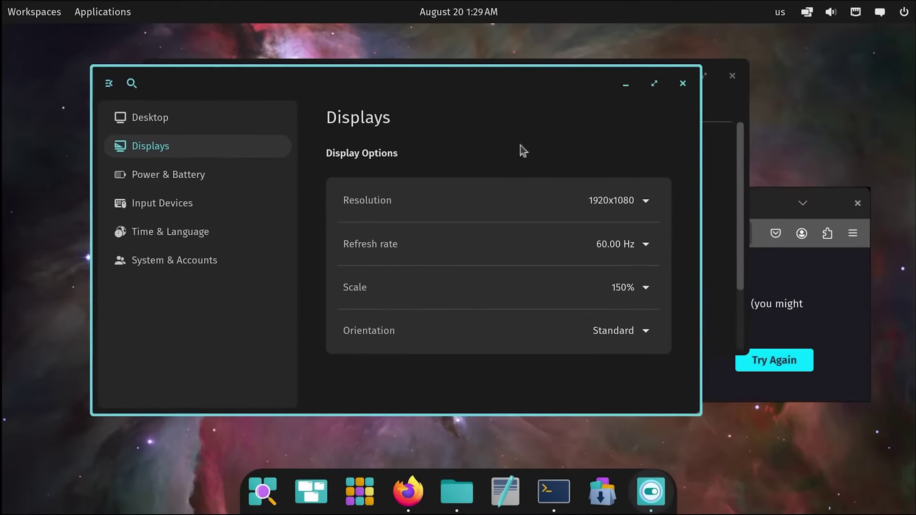
left_click(639, 299)
left_click(623, 181)
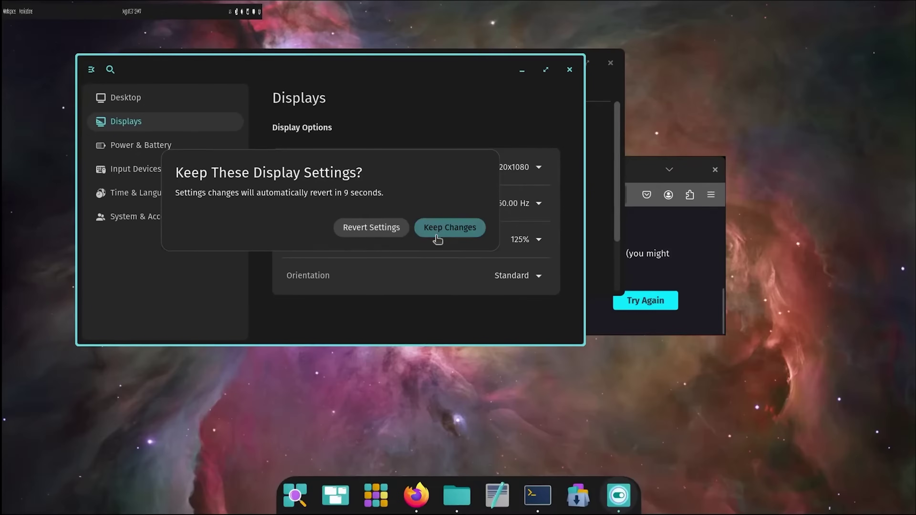
left_click(437, 234)
left_click(522, 240)
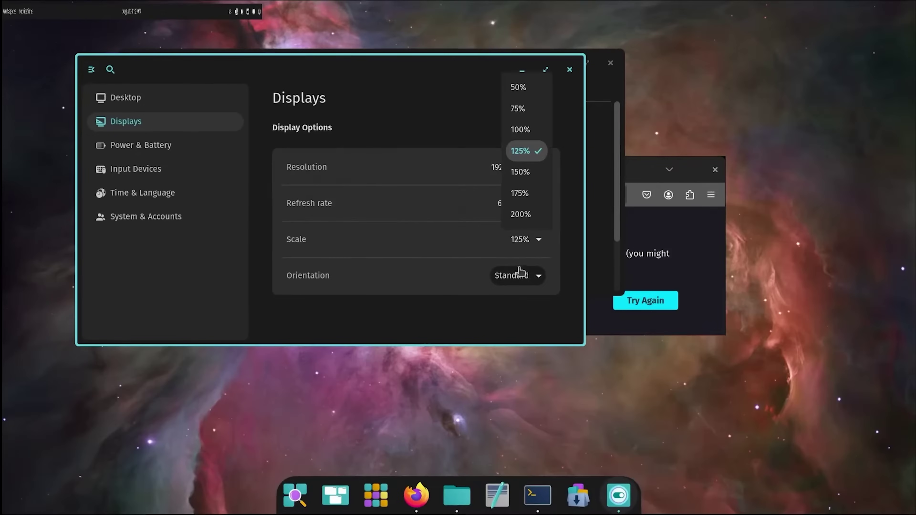
left_click(521, 212)
left_click(721, 360)
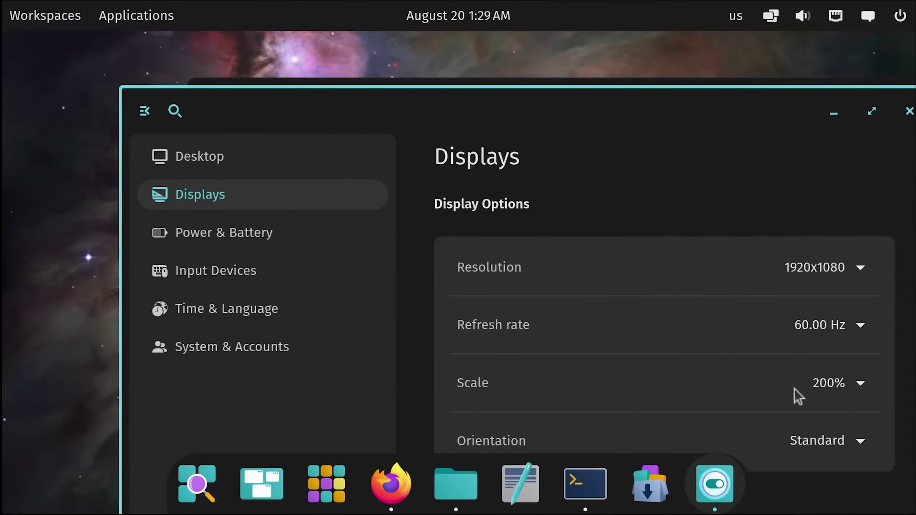
left_click(823, 387)
left_click(828, 275)
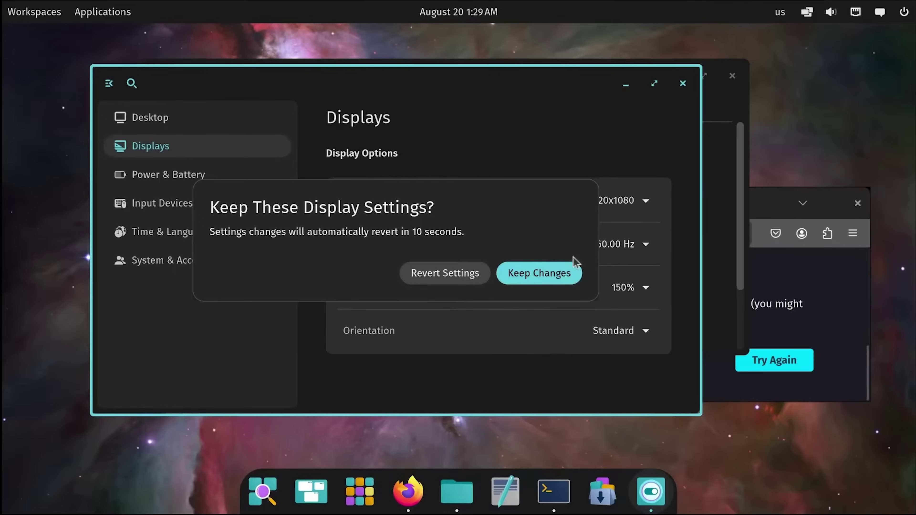
left_click(547, 267)
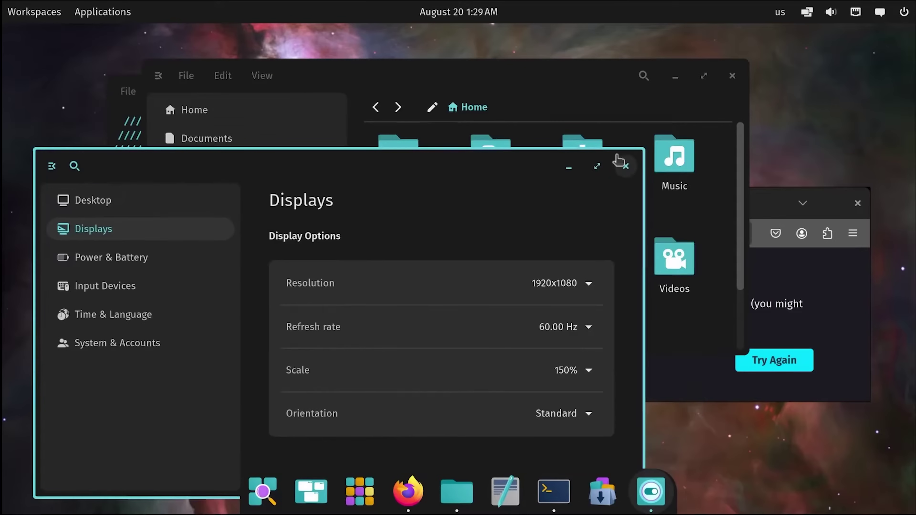
Close Settings and Files, move Firefox up-left, and open the App Library with Super+A
left_click(622, 163)
left_click_drag(593, 76, 554, 213)
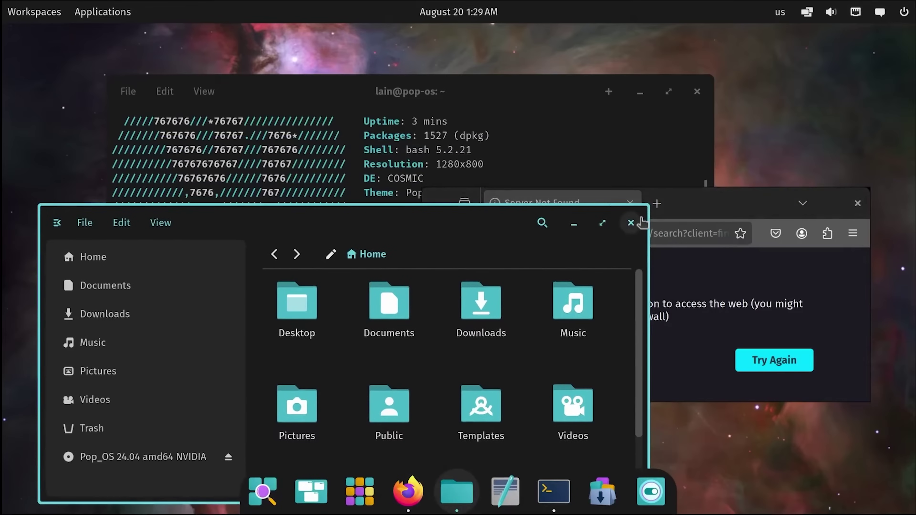
left_click(631, 223)
left_click_drag(689, 212, 353, 96)
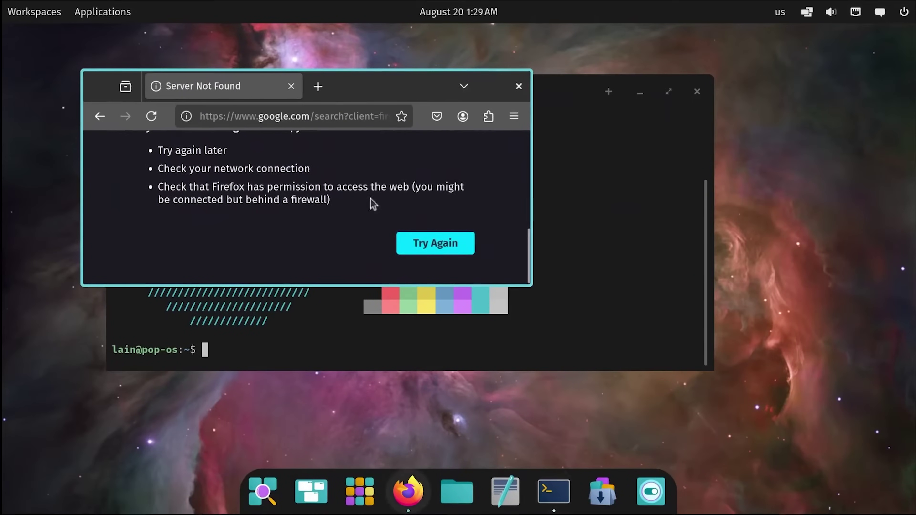
left_click(468, 242)
key("super+a")
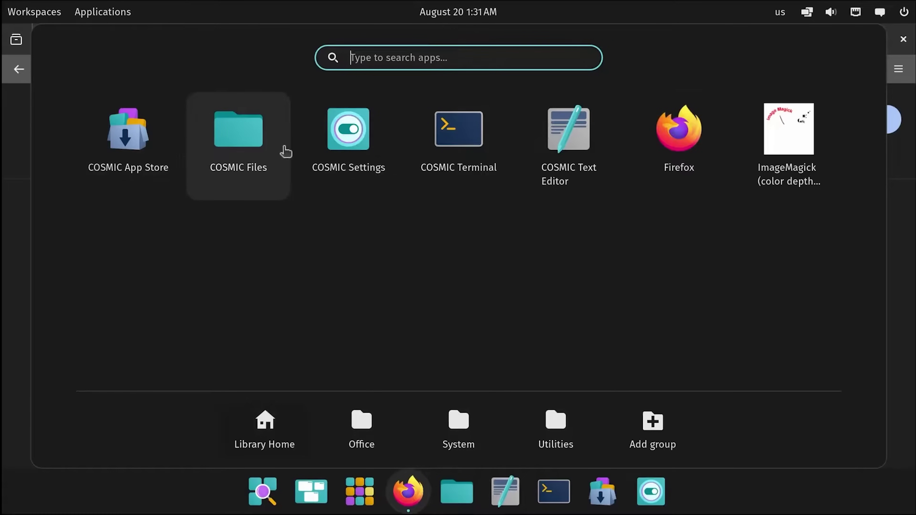
Launch COSMIC Settings and set the power mode to High performance under Power & Battery
left_click(341, 144)
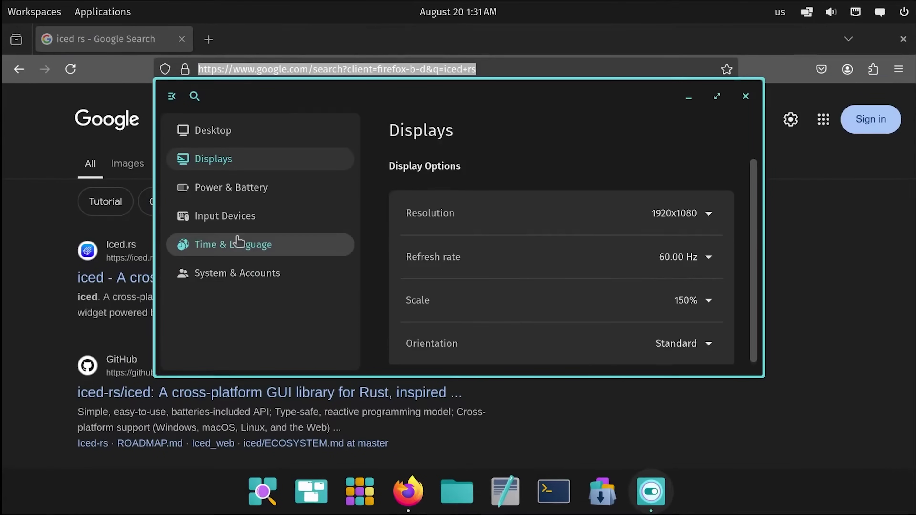
left_click(268, 191)
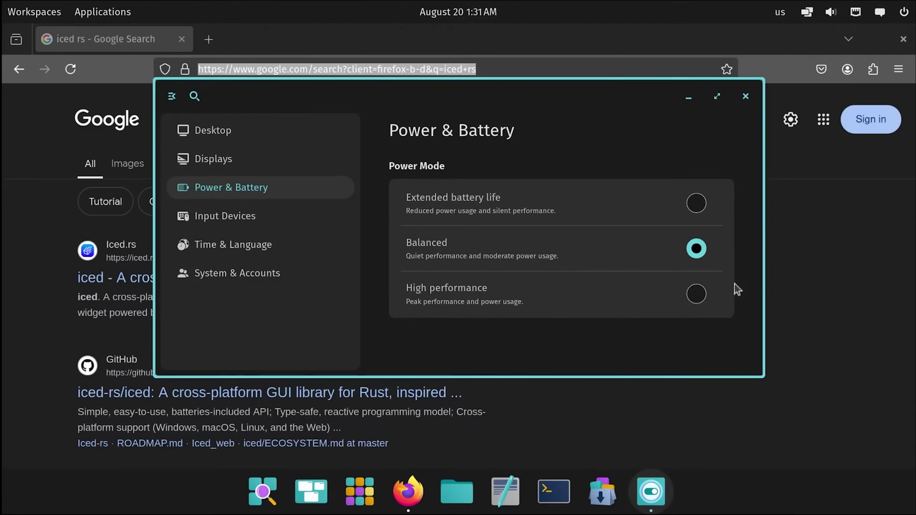
left_click(696, 293)
Enlarge the Settings window and disable mouse acceleration under Input Devices > Mouse
left_click_drag(764, 378, 754, 471)
left_click_drag(524, 90, 528, 28)
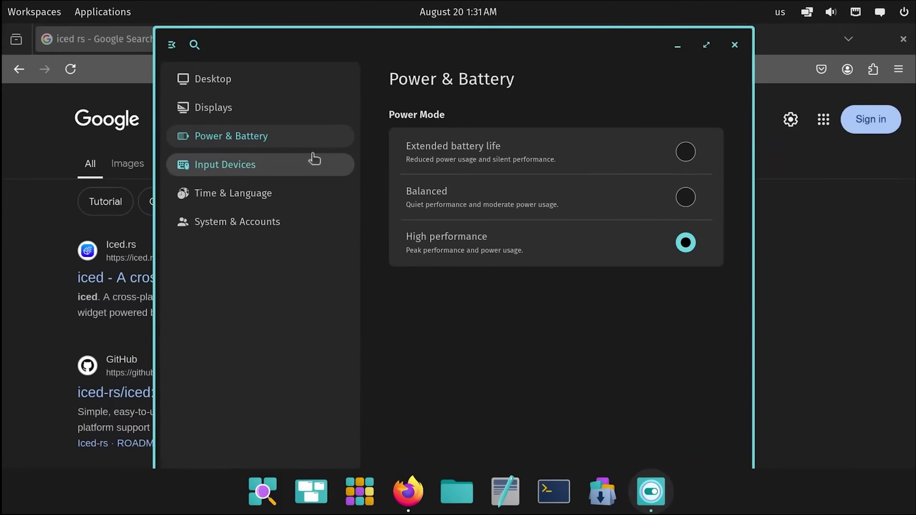
left_click(310, 166)
left_click(455, 207)
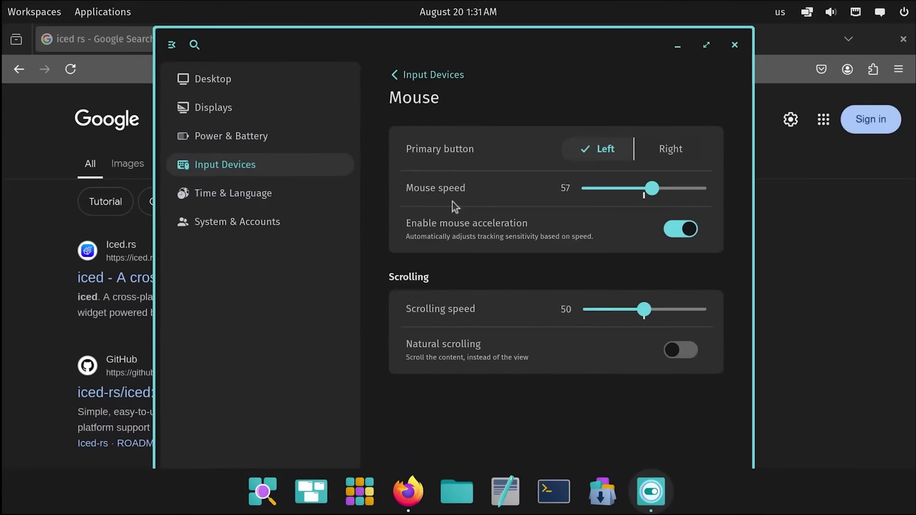
left_click(689, 229)
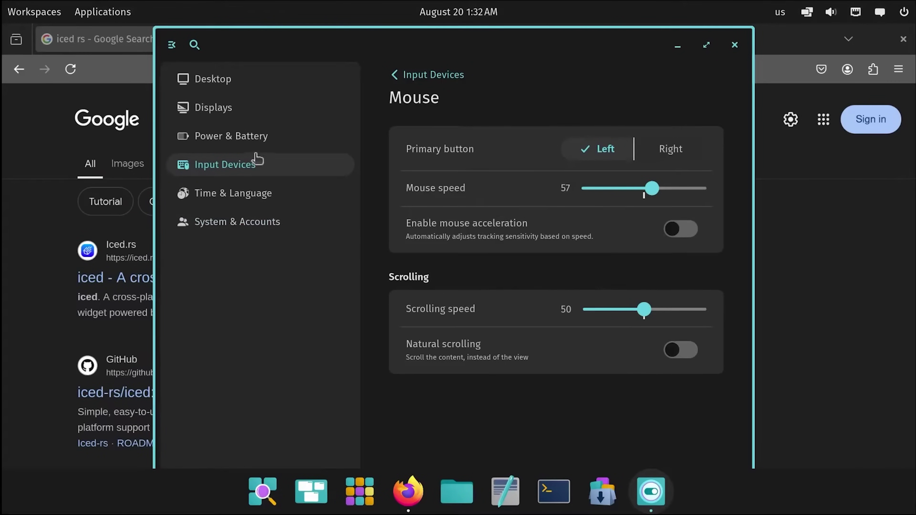
left_click(260, 196)
left_click_drag(429, 61, 384, 55)
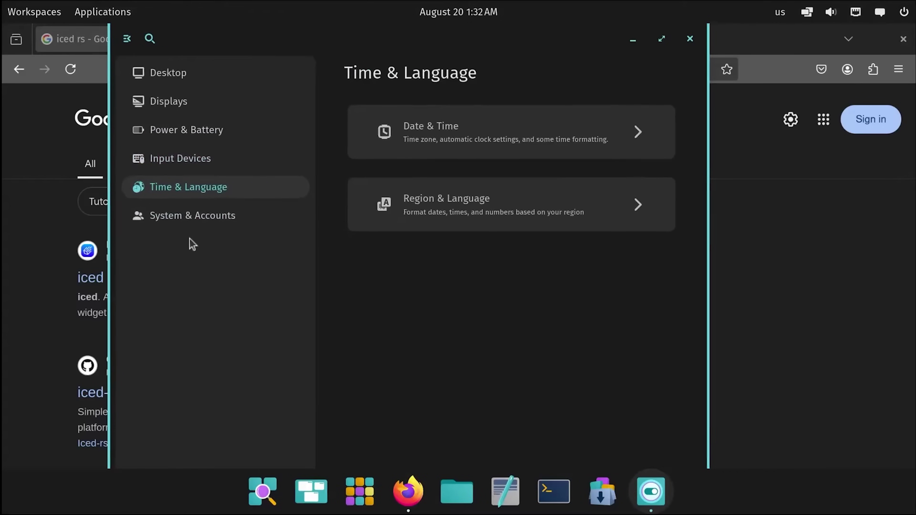
left_click(194, 215)
left_click(462, 141)
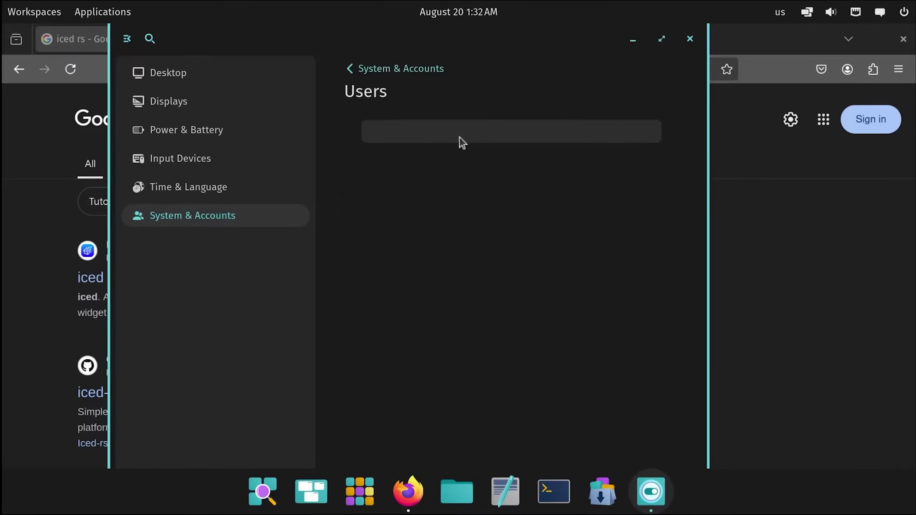
left_click(418, 71)
left_click(457, 224)
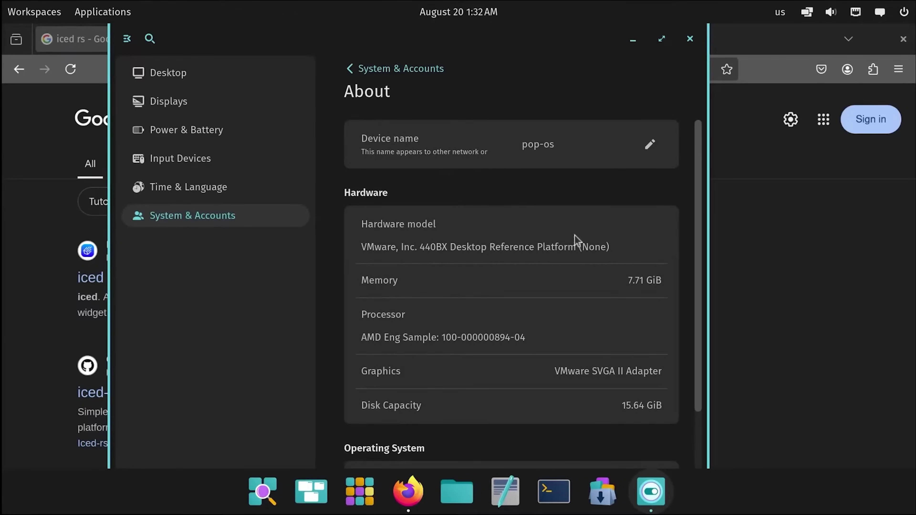
scroll(580, 240, "down", 2)
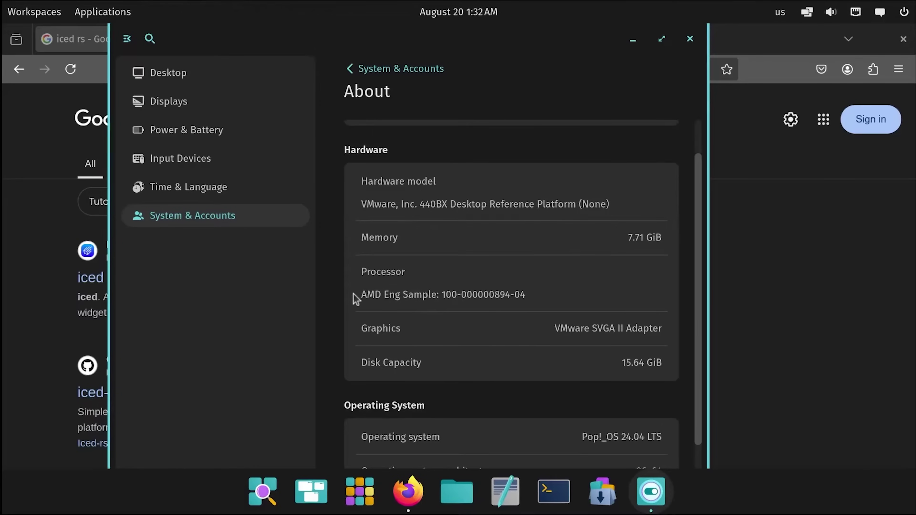
scroll(526, 290, "down", 2)
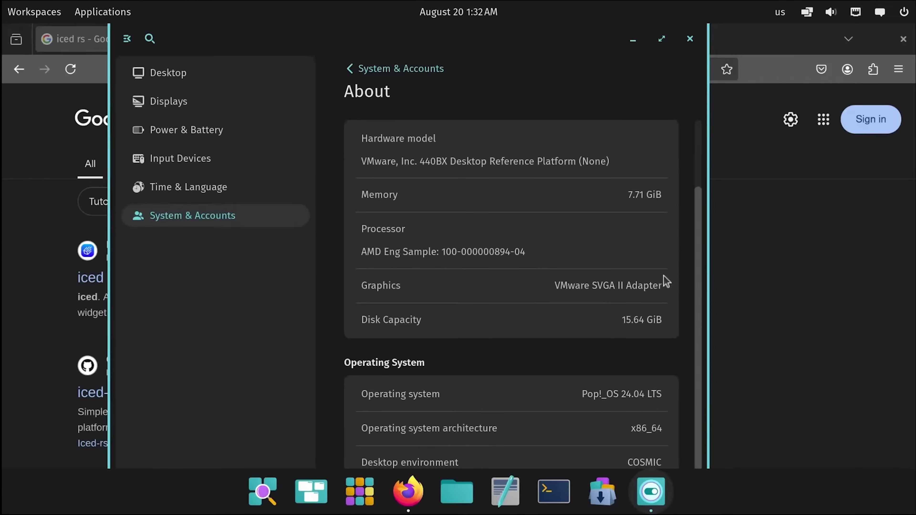
scroll(670, 283, "down", 1)
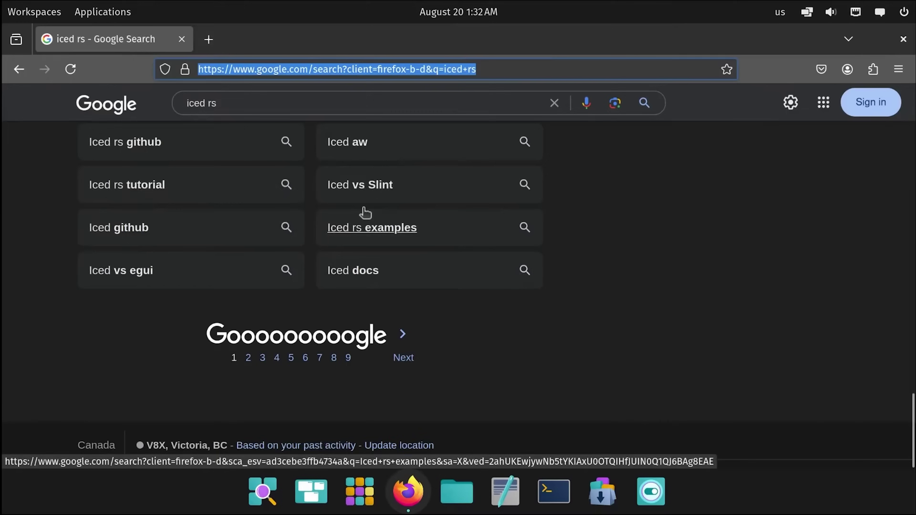
Unmaximize and re-maximize Firefox, then search the web for 'archwiki cosmic epoch'
scroll(361, 211, "up", 10)
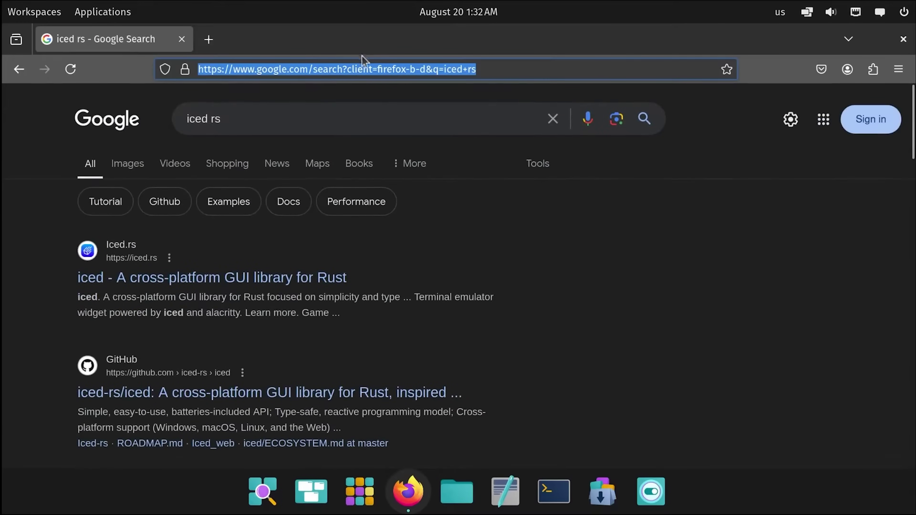
left_click_drag(349, 47, 504, 27)
double_click(504, 43)
type("archwiki")
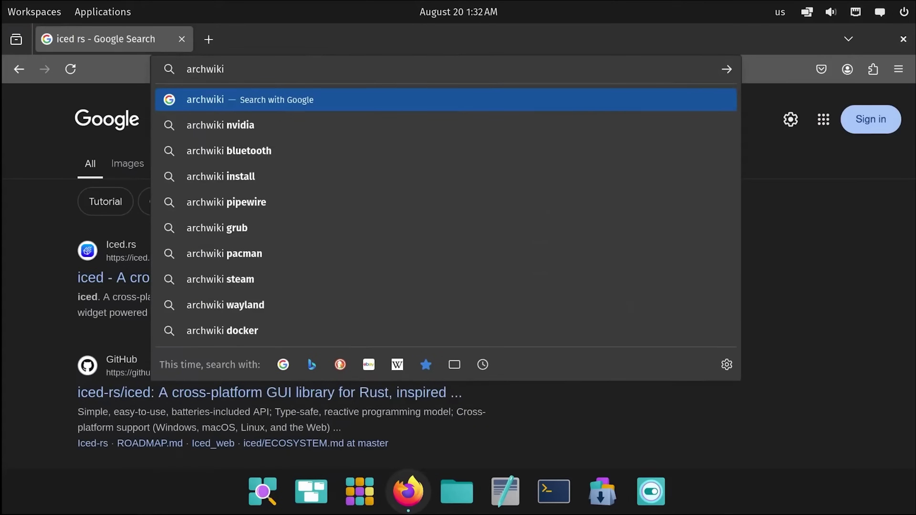
type(" cosmic epoch")
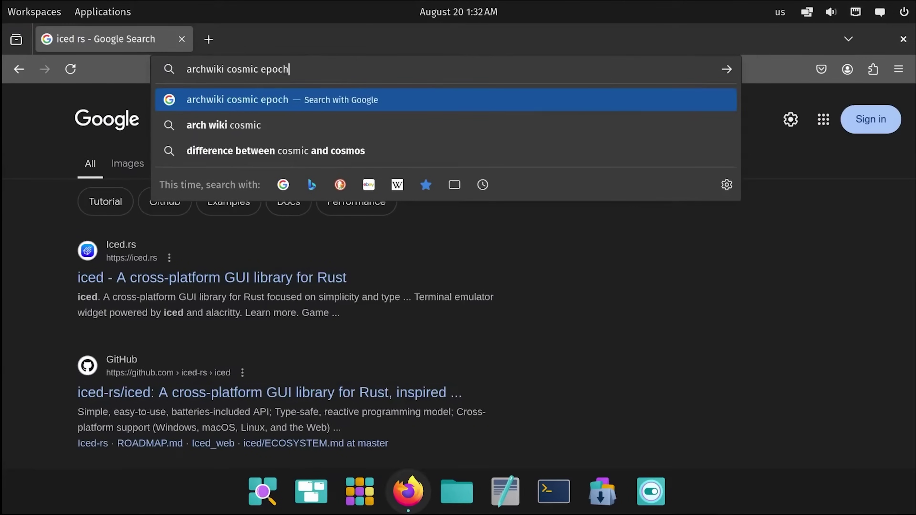
key("Return")
Open the COSMIC ArchWiki result and scroll through the article
left_click(158, 233)
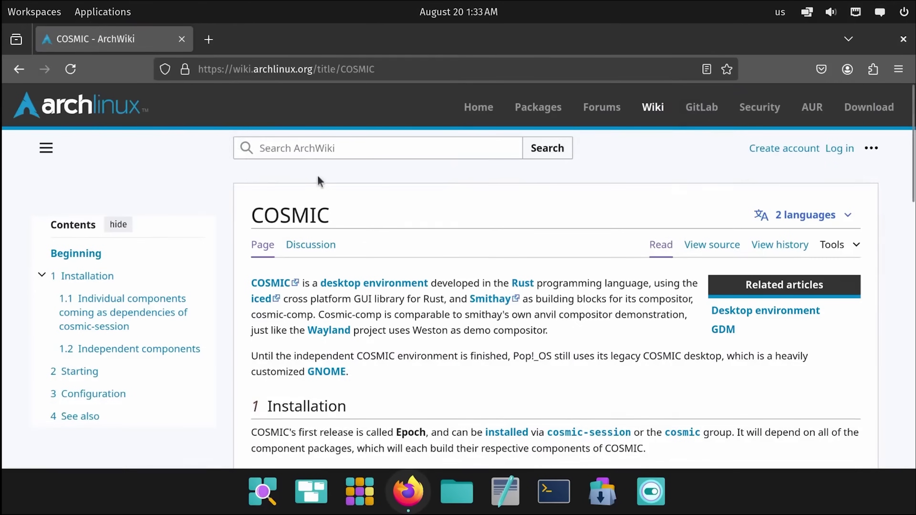
scroll(341, 219, "down", 4)
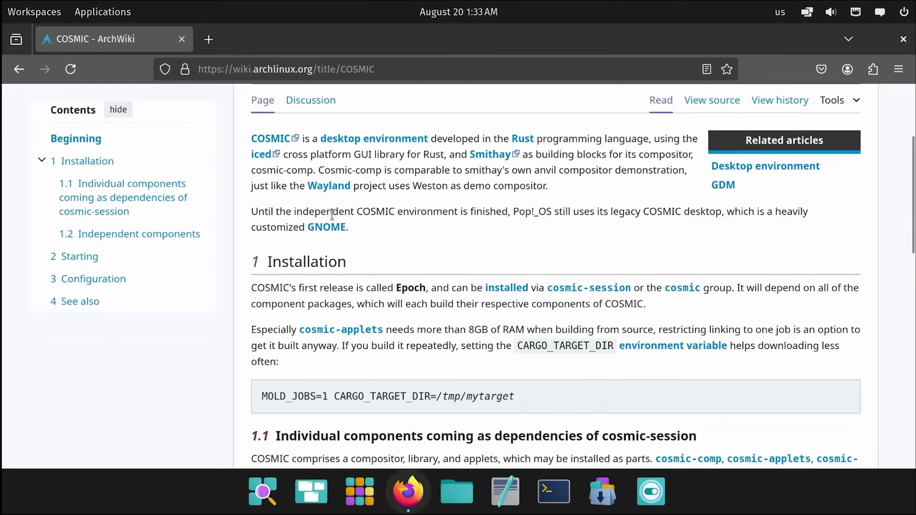
scroll(336, 217, "down", 5)
scroll(332, 218, "up", 3)
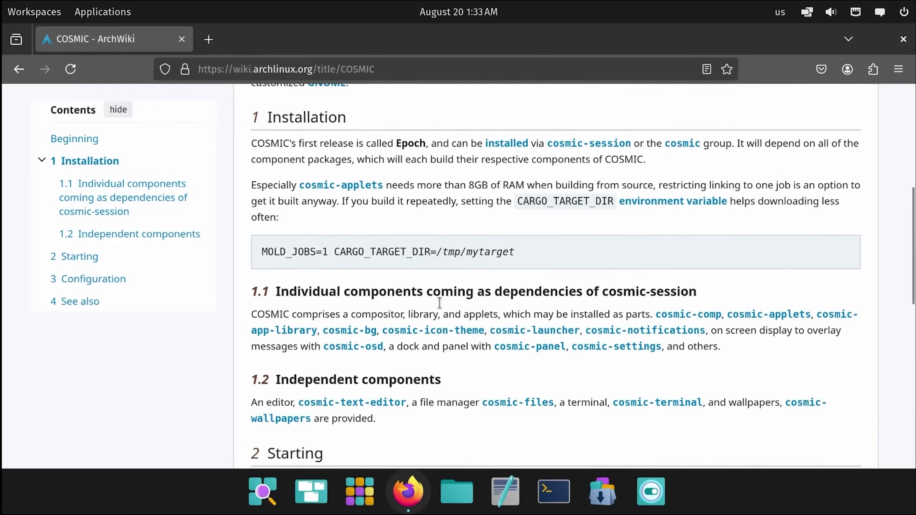
scroll(440, 307, "down", 3)
scroll(439, 304, "down", 3)
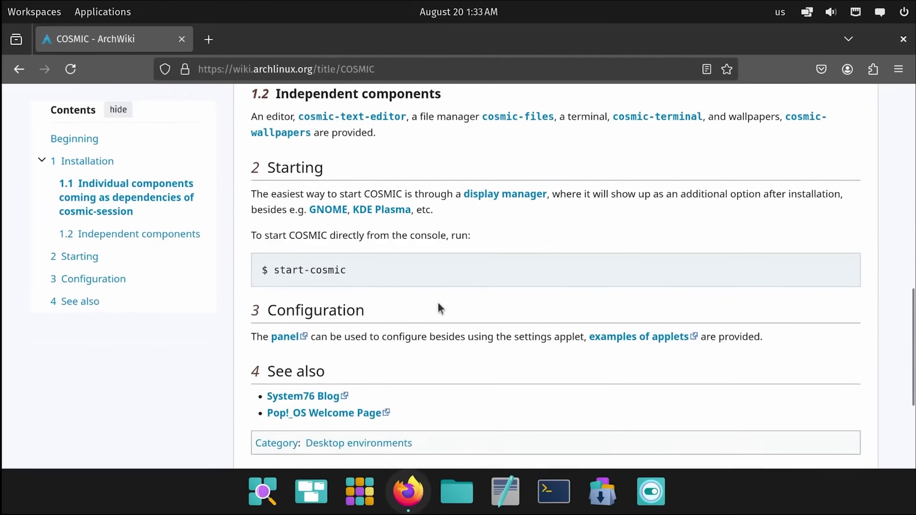
scroll(440, 303, "up", 6)
scroll(439, 304, "up", 5)
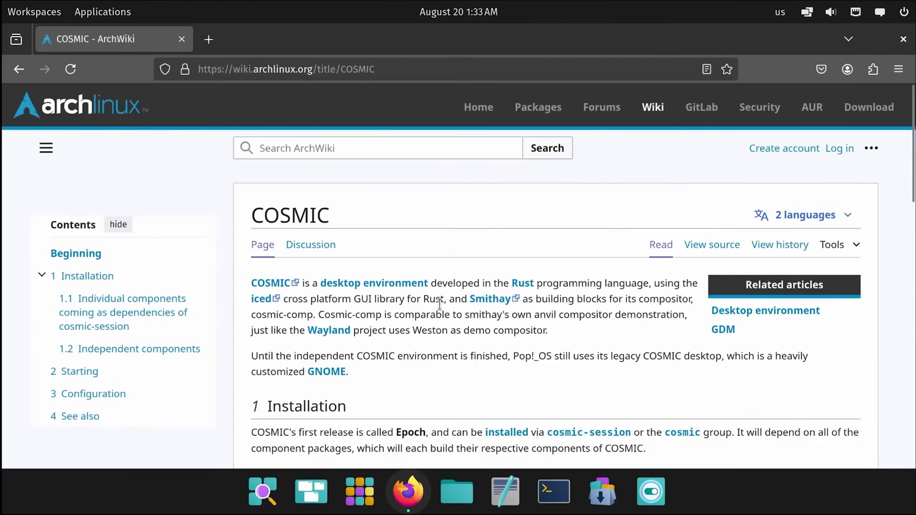
scroll(440, 304, "down", 3)
Look up the cosmic-session package (1.0.0.alpha.1-1) from the article's link
left_click(589, 291)
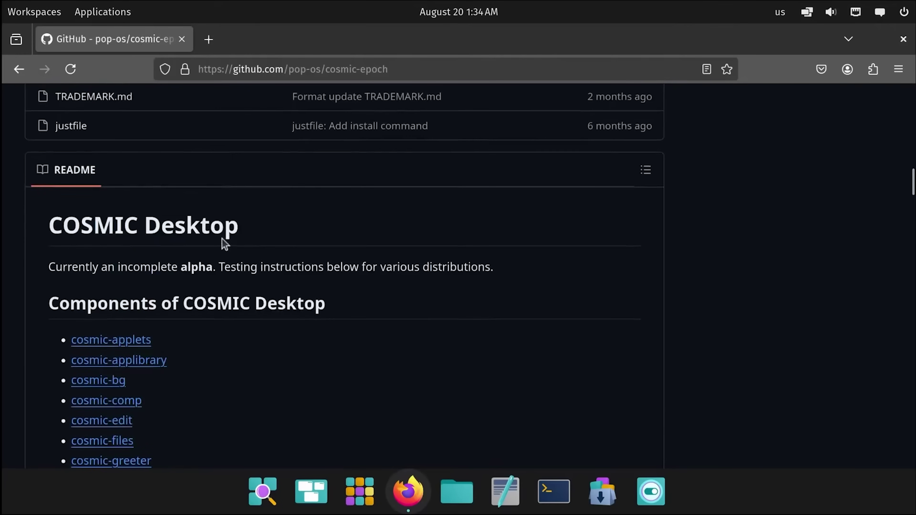
scroll(222, 240, "up", 10)
scroll(221, 239, "up", 8)
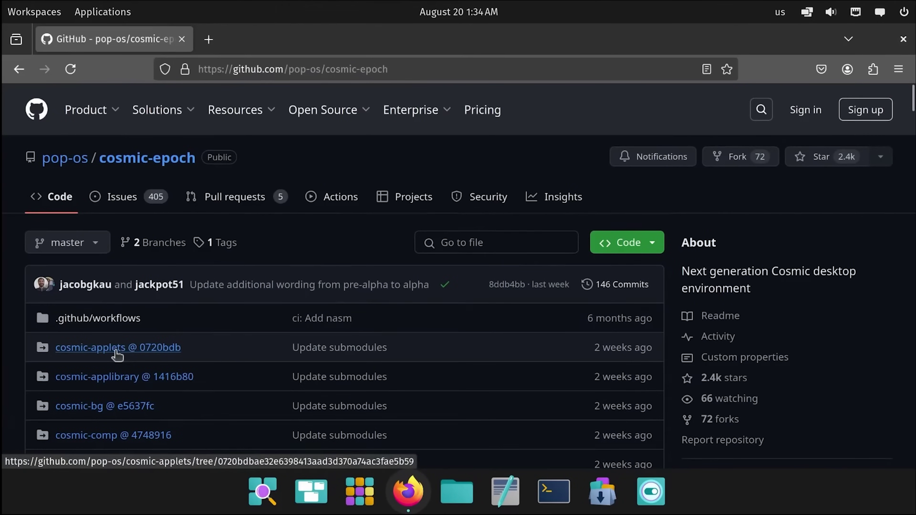
Open the cosmic-comp submodule in a new tab and view its src folder, including main.rs and xwayland.rs
scroll(117, 352, "down", 4)
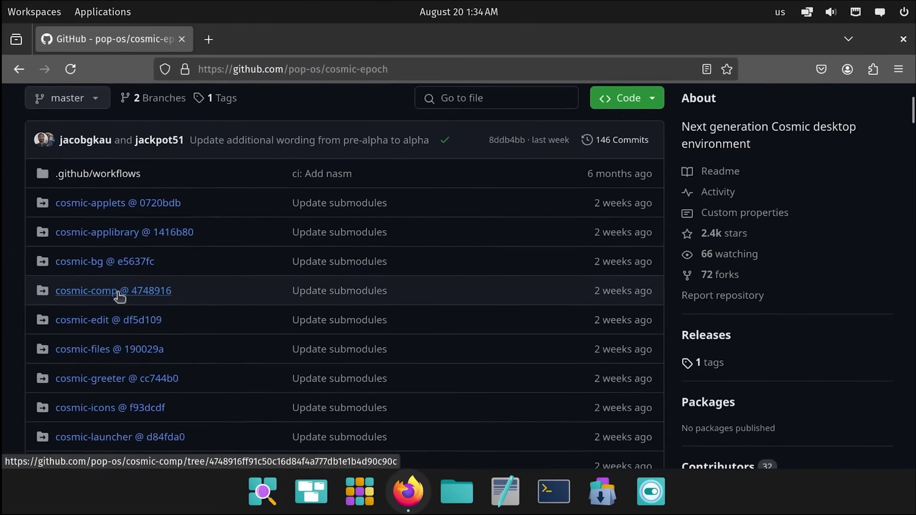
scroll(53, 304, "down", 4)
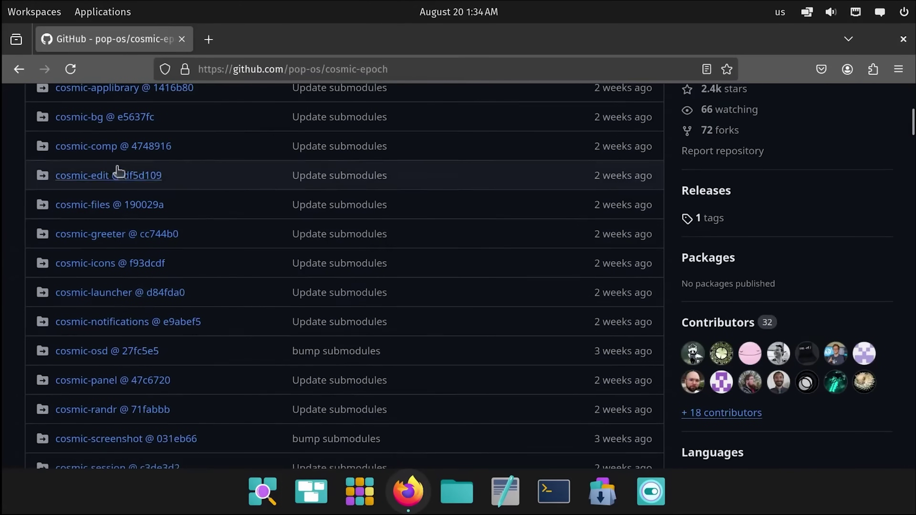
middle_click(102, 147)
left_click(241, 40)
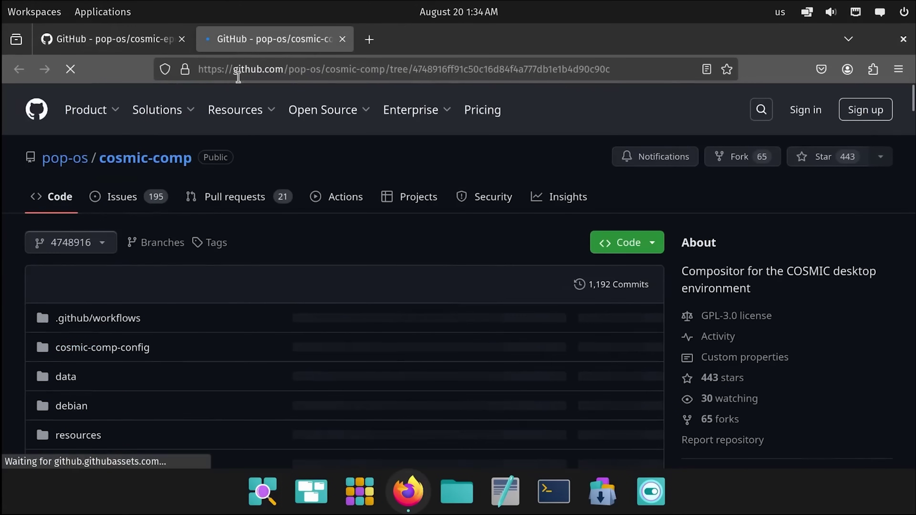
scroll(141, 406, "down", 4)
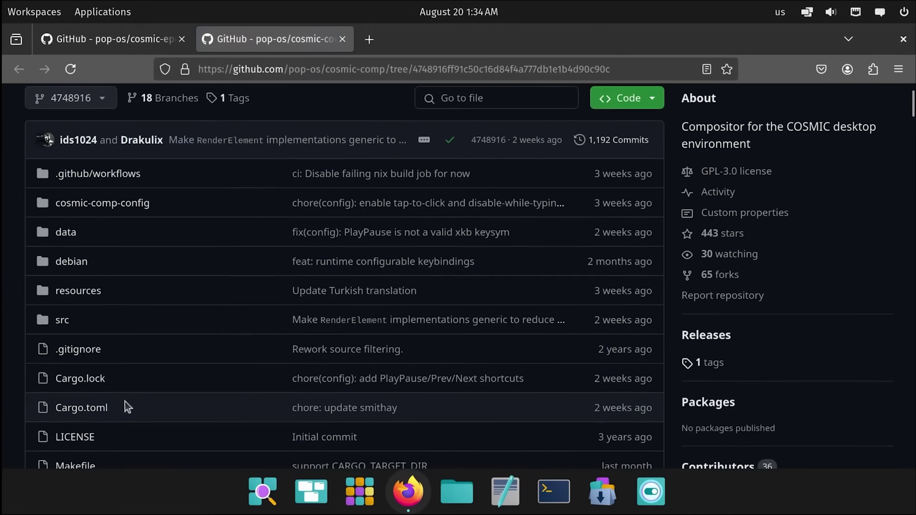
left_click(64, 322)
scroll(399, 351, "down", 8)
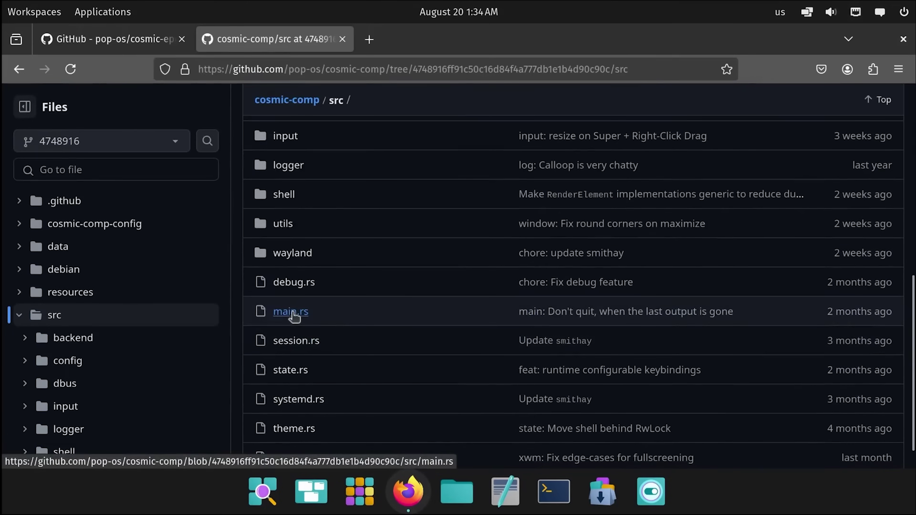
scroll(292, 318, "down", 1)
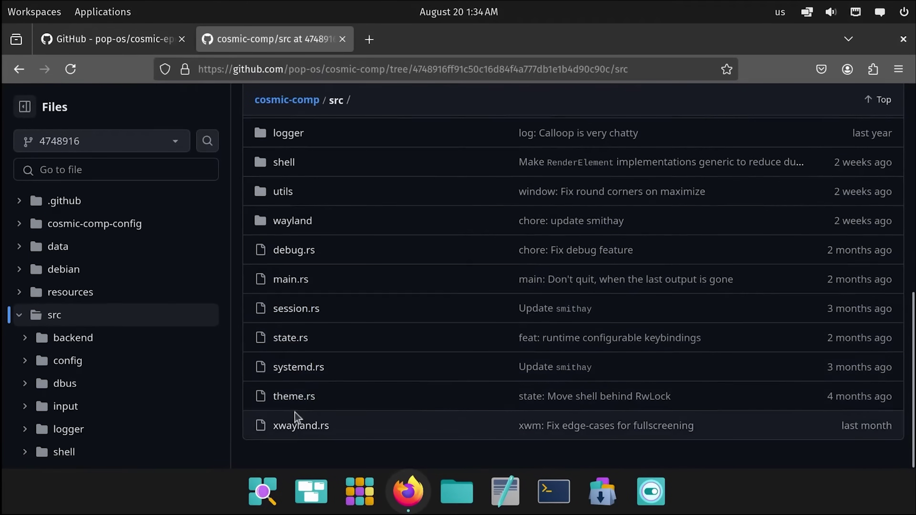
left_click(294, 396)
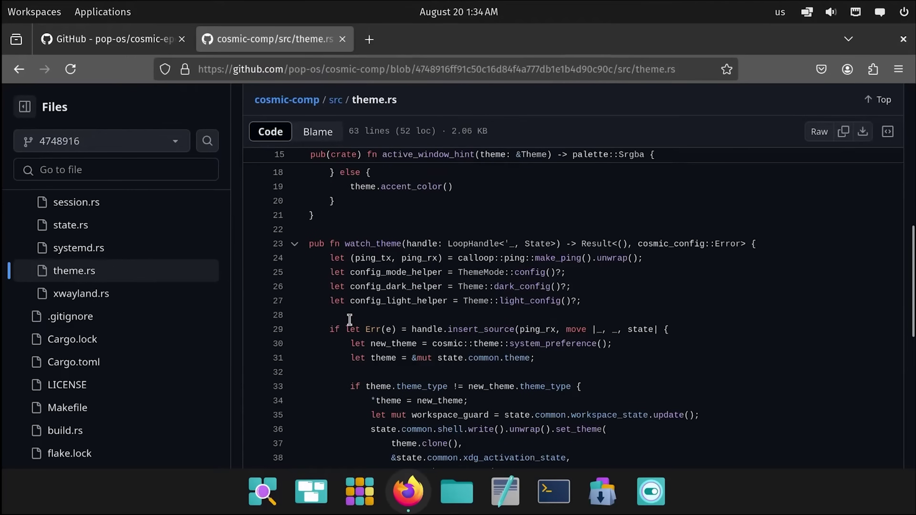
scroll(335, 306, "down", 7)
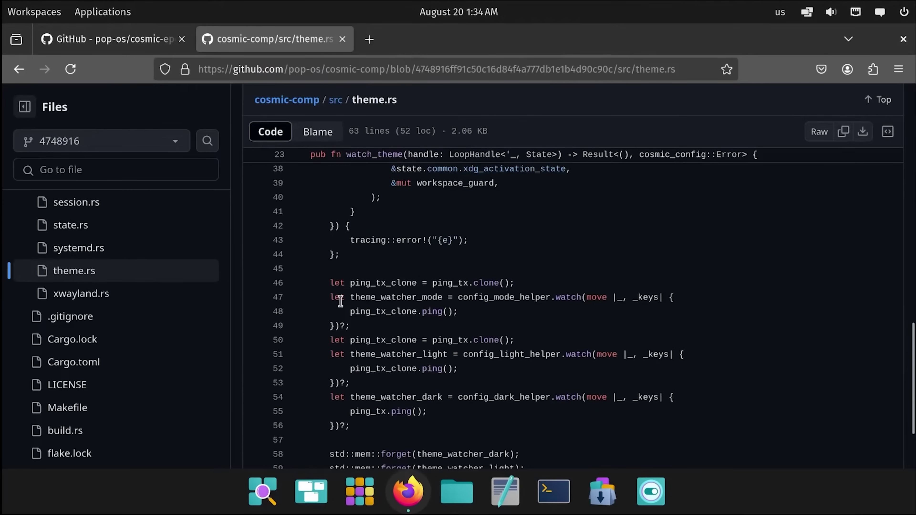
scroll(357, 299, "down", 3)
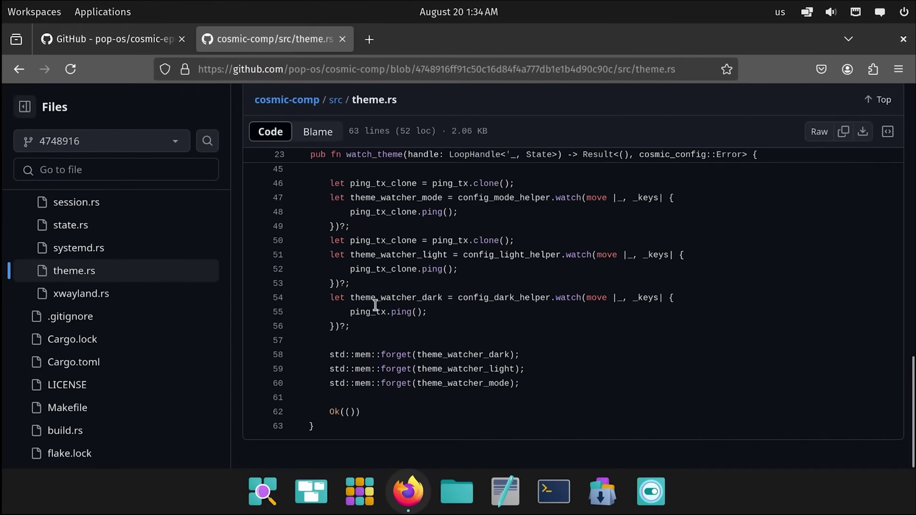
scroll(374, 301, "up", 10)
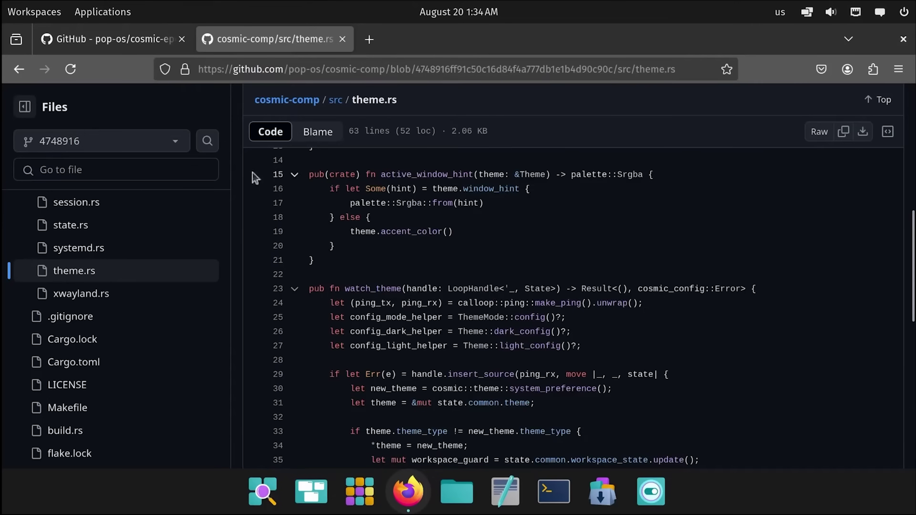
left_click(18, 68)
scroll(320, 340, "down", 5)
left_click(306, 313)
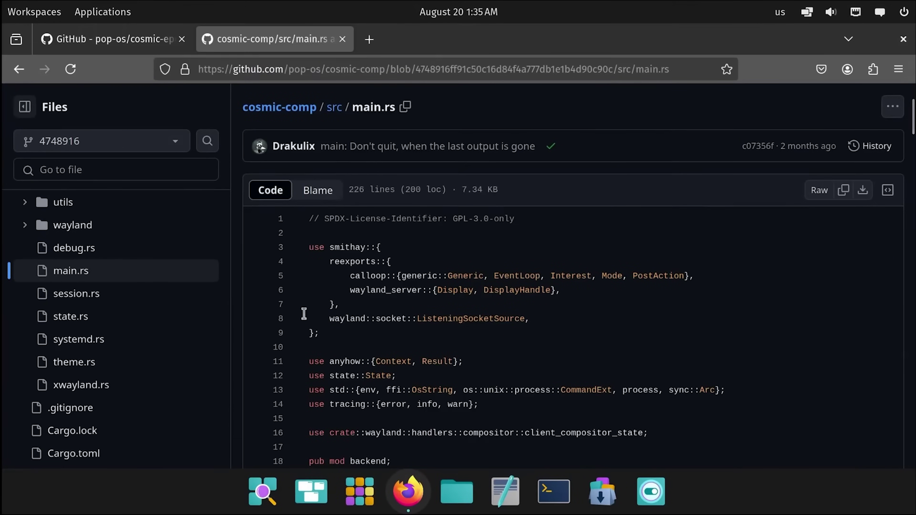
scroll(304, 313, "down", 7)
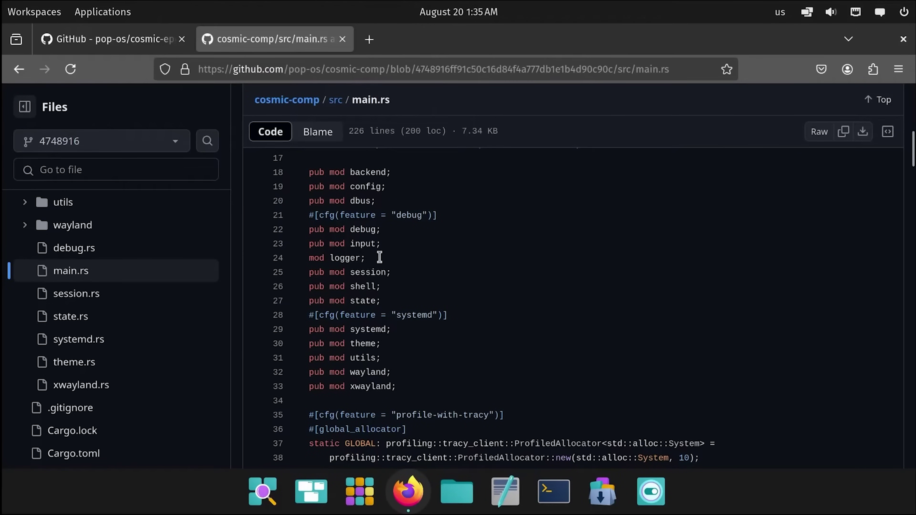
scroll(368, 274, "down", 3)
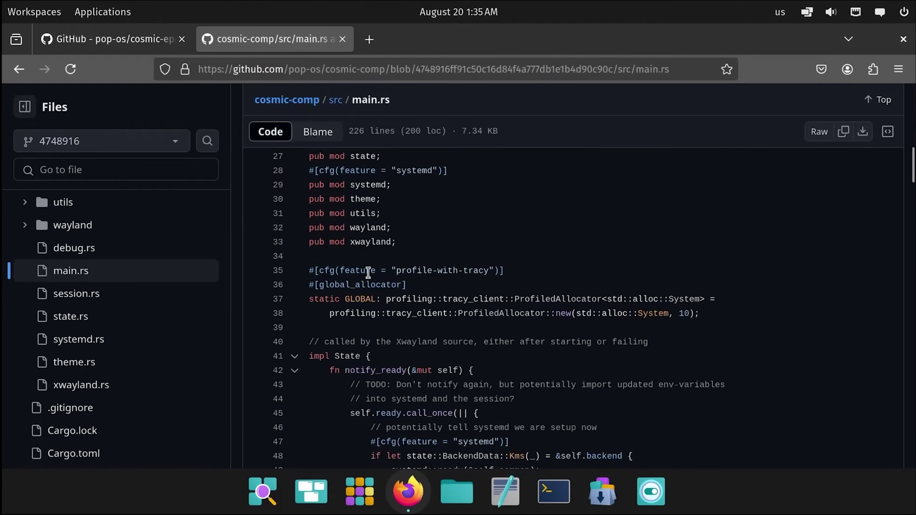
scroll(365, 269, "down", 6)
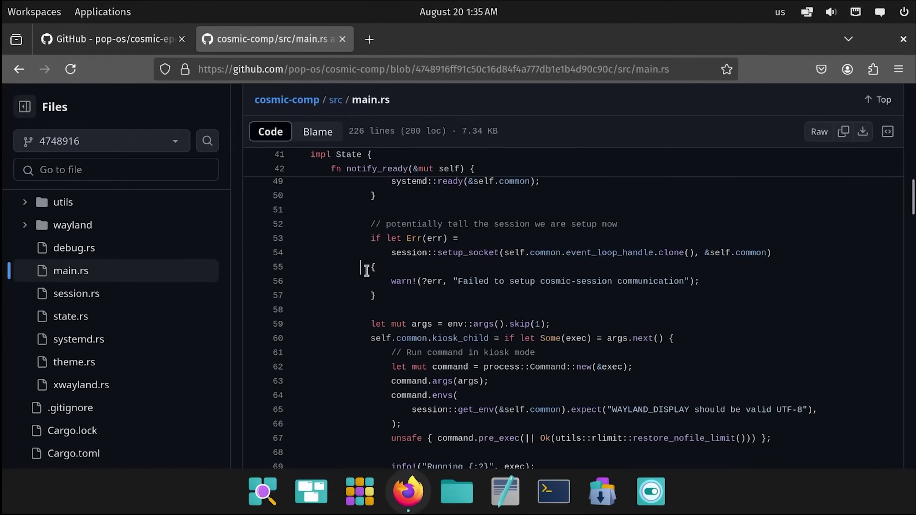
key("ctrl+f")
type("unsafe")
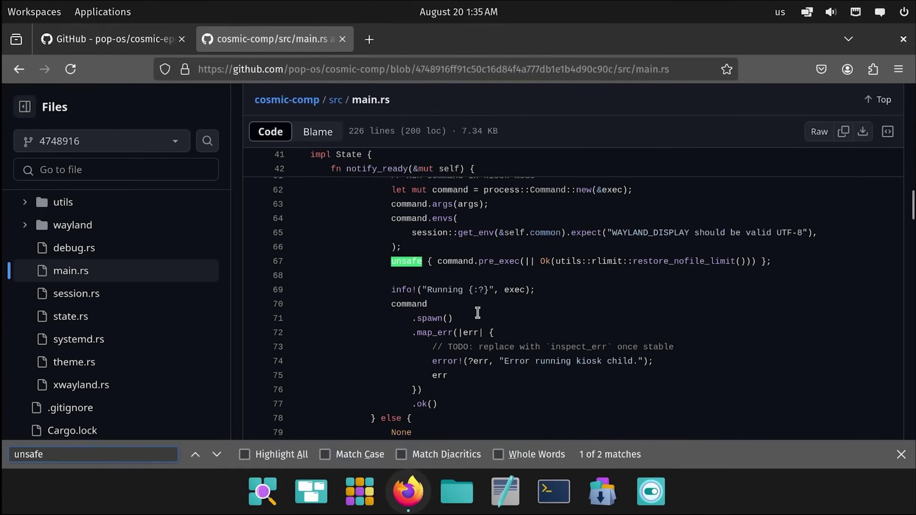
key("Return")
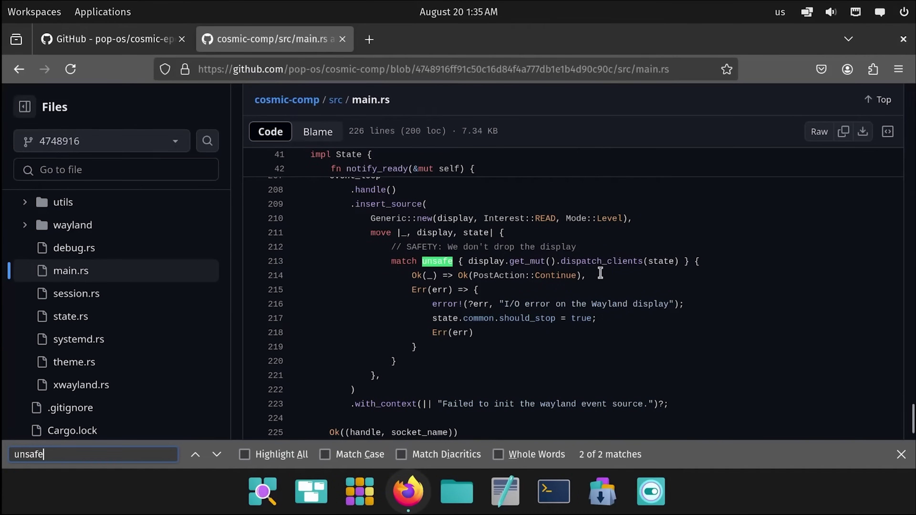
key("Return")
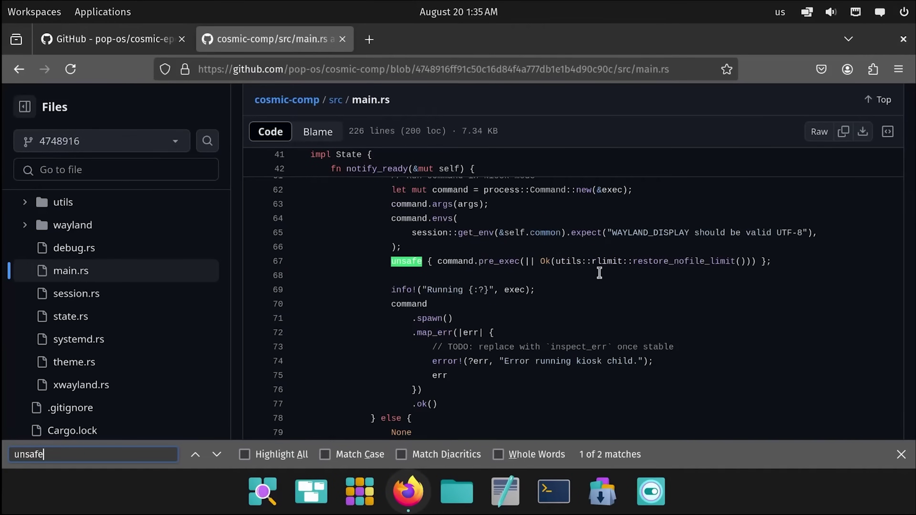
key("Return")
key("Return")
key("alt+Left")
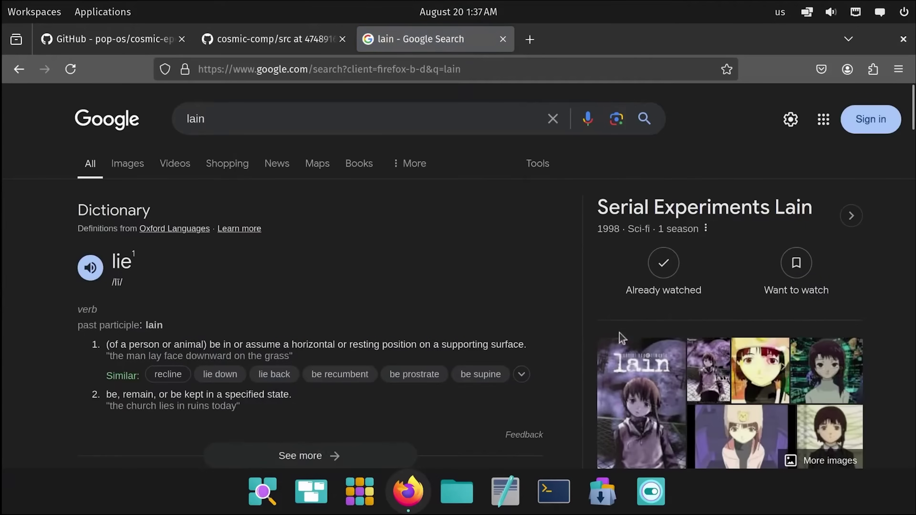
From Google Images, prepare to save the Playstation Lain still as maxresdefault.jpg in Pictures
left_click(814, 359)
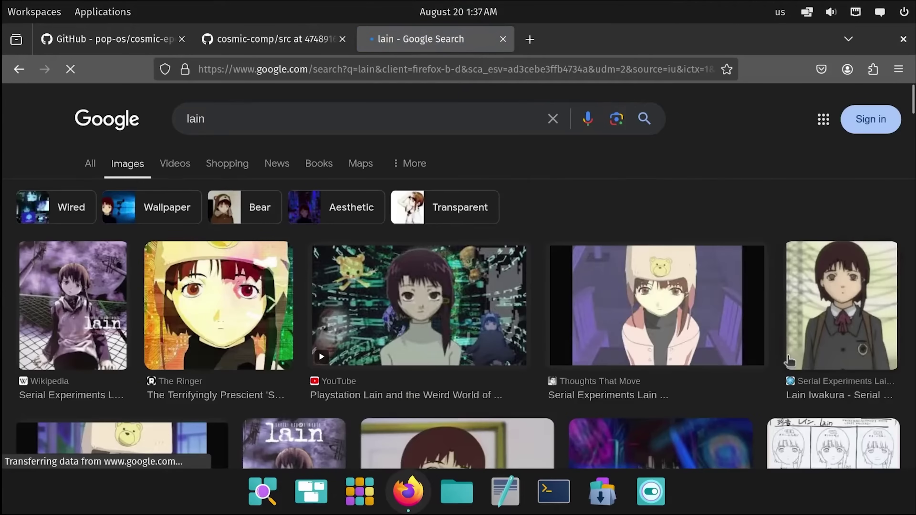
left_click(458, 274)
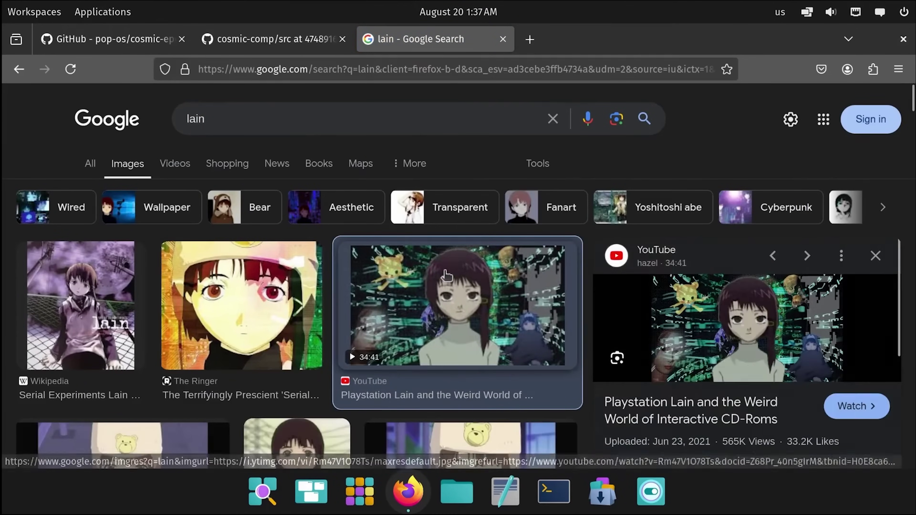
right_click(459, 274)
left_click(754, 202)
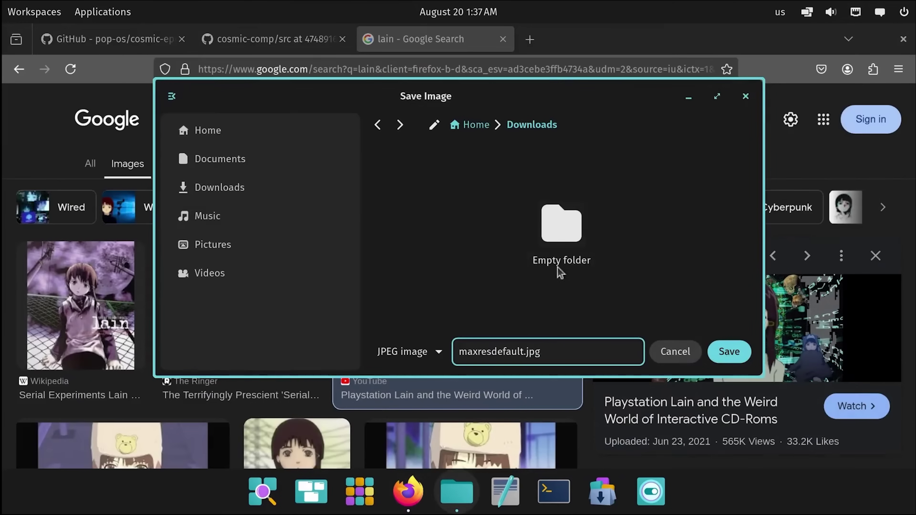
left_click(200, 245)
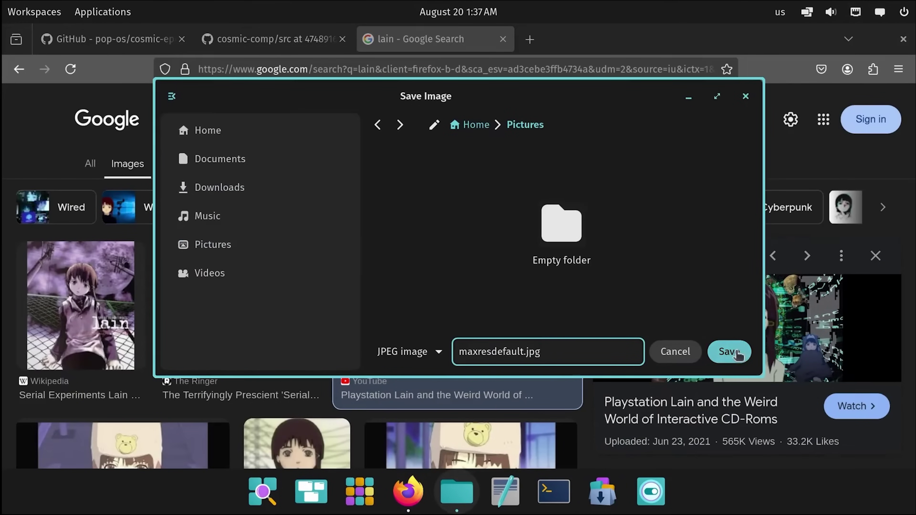
Save the image into Pictures and inspect maxresdefault.jpg in the file manager
left_click(729, 351)
right_click(425, 173)
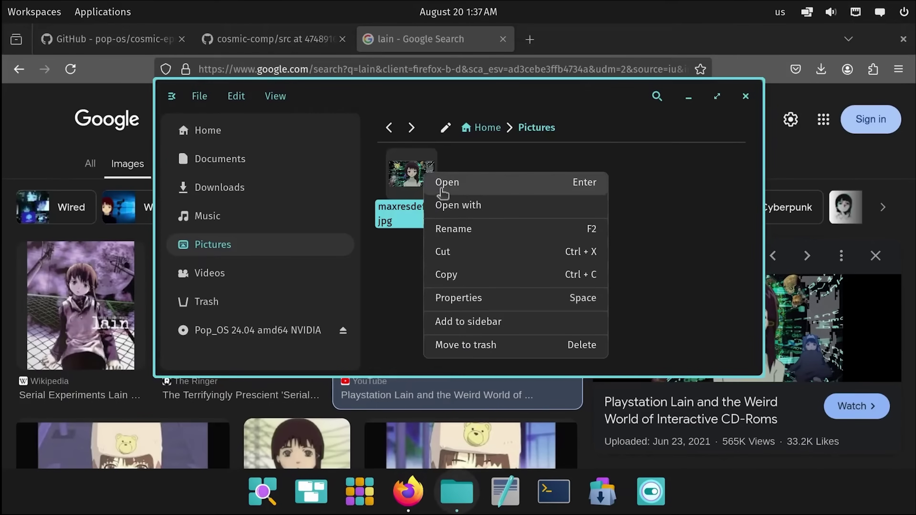
left_click(238, 96)
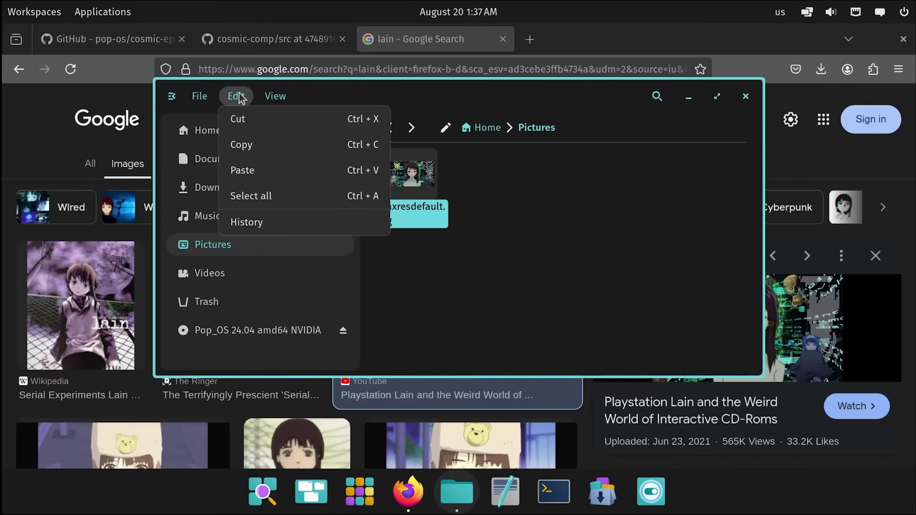
mouse_move(206, 101)
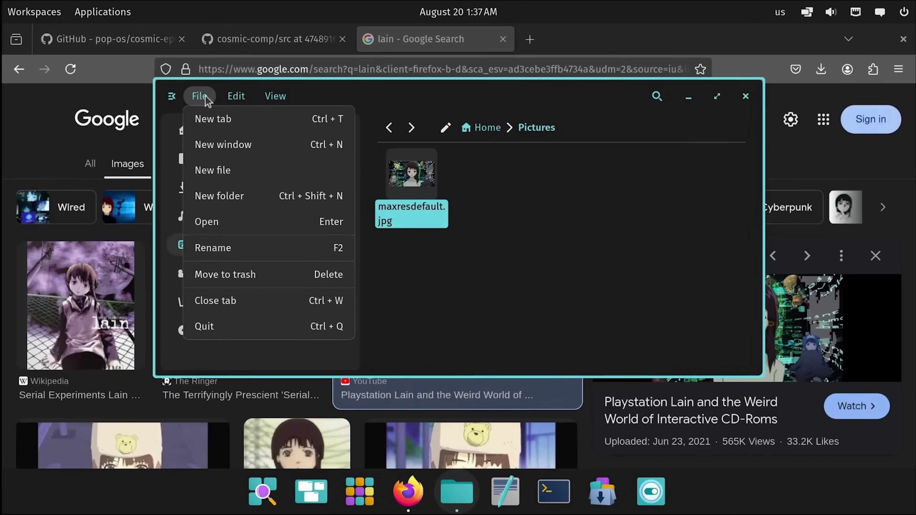
mouse_move(289, 97)
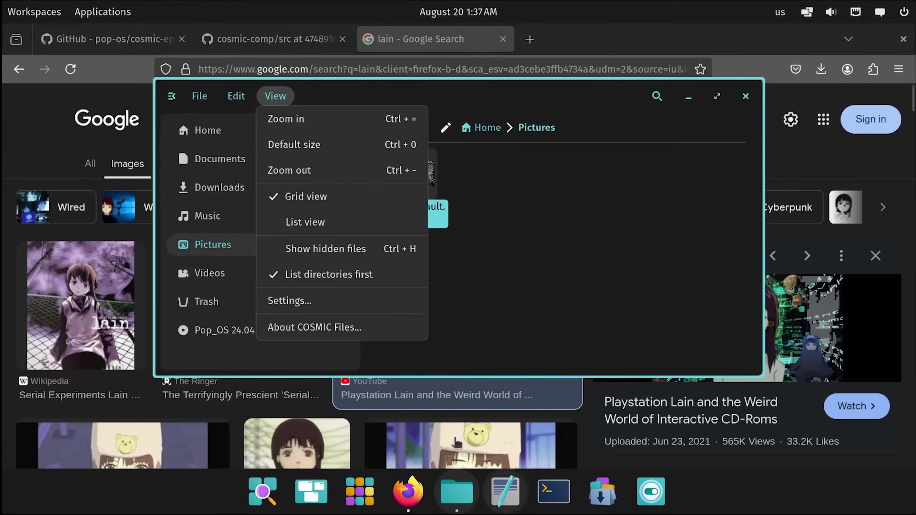
left_click(171, 97)
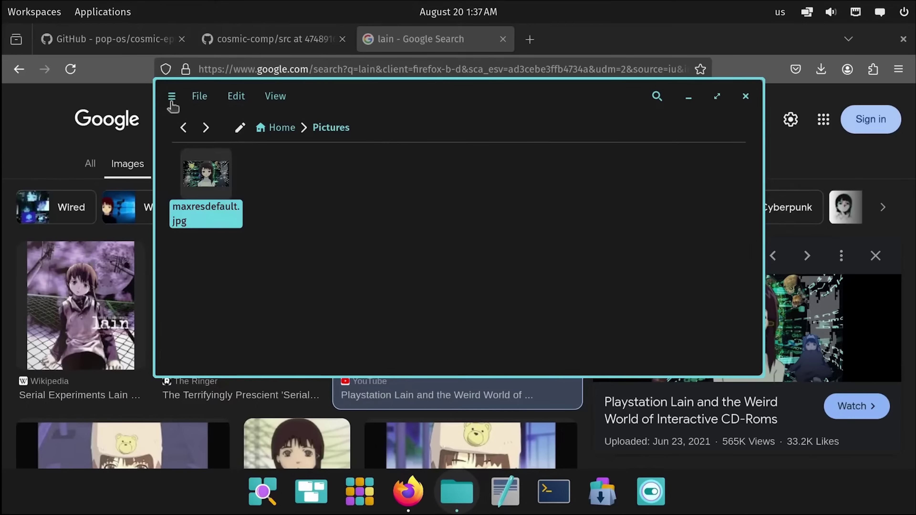
left_click(172, 97)
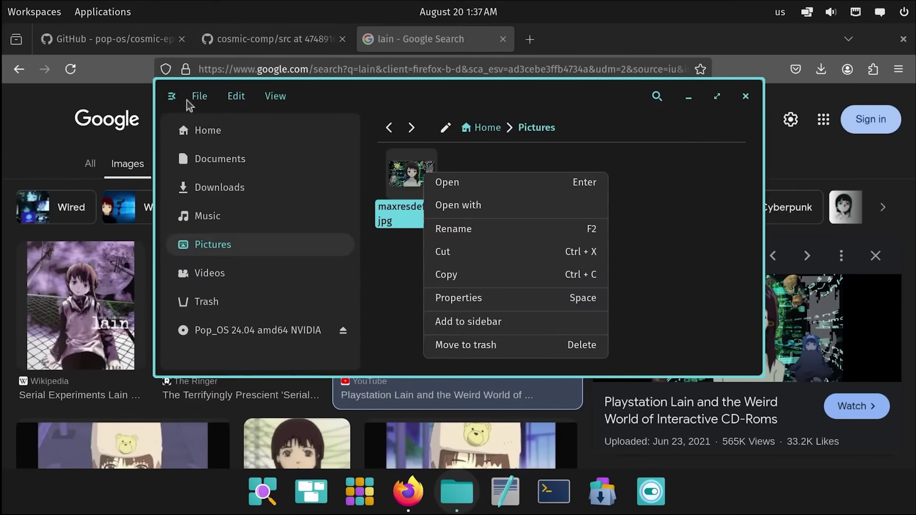
left_click(432, 114)
Close Firefox, set maxresdefault.jpg as the desktop wallpaper, then close Settings and Files
left_click(889, 39)
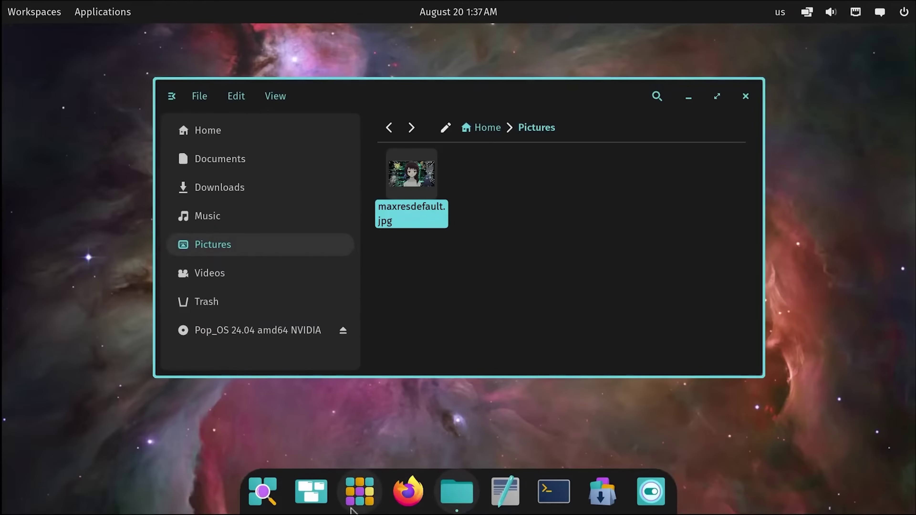
left_click(650, 491)
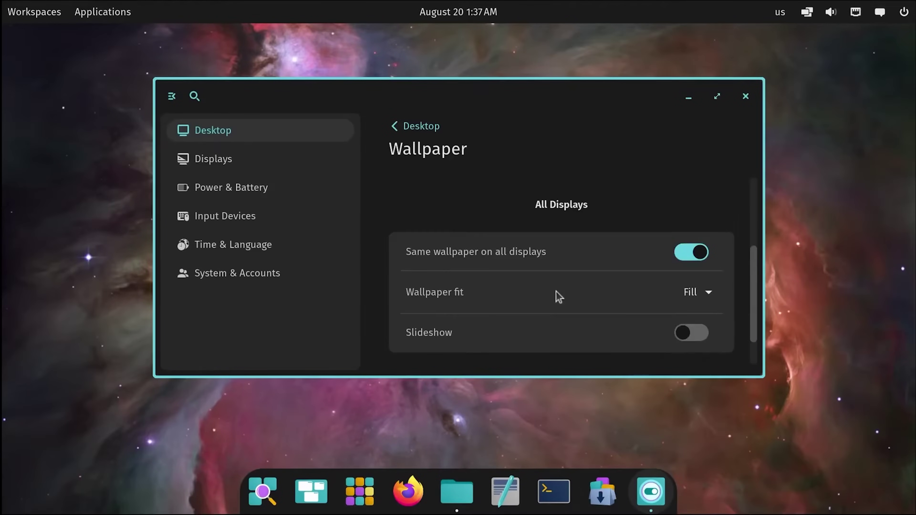
left_click(696, 337)
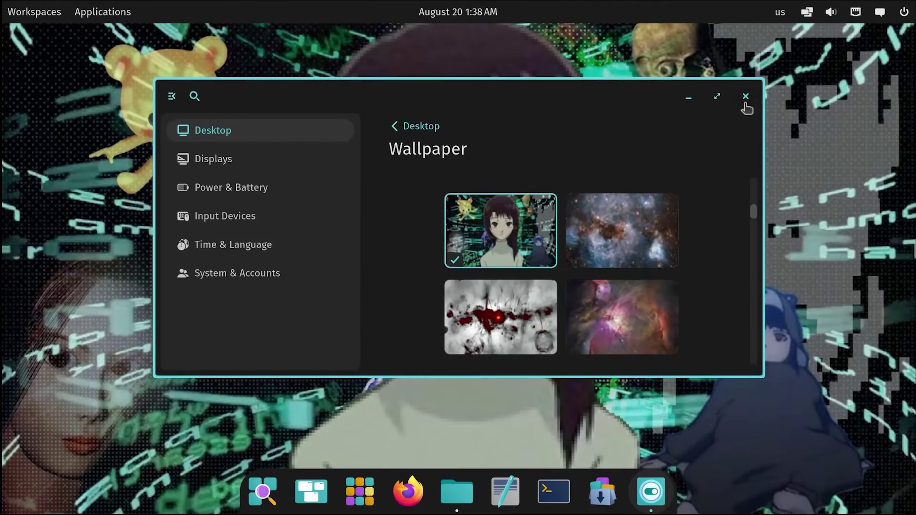
left_click(746, 96)
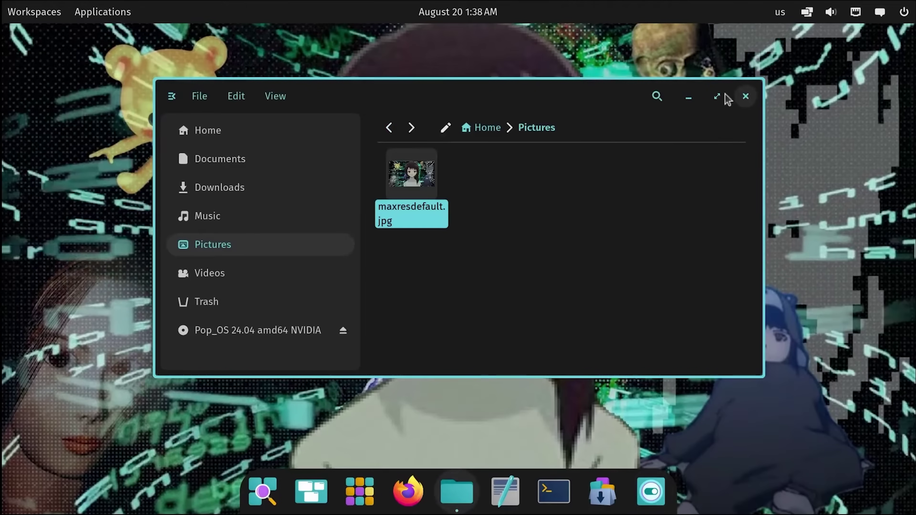
left_click(745, 96)
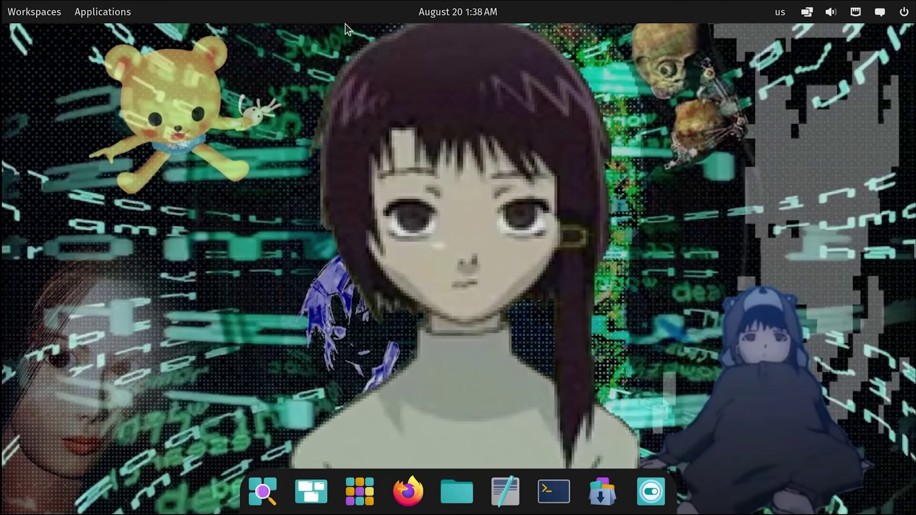
Open the Appearance settings and keep the Dark theme
left_click(103, 12)
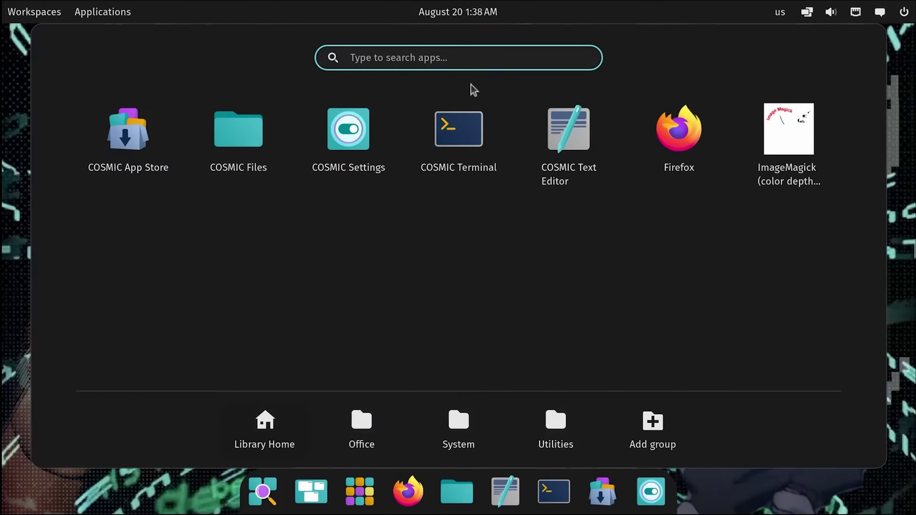
left_click(22, 36)
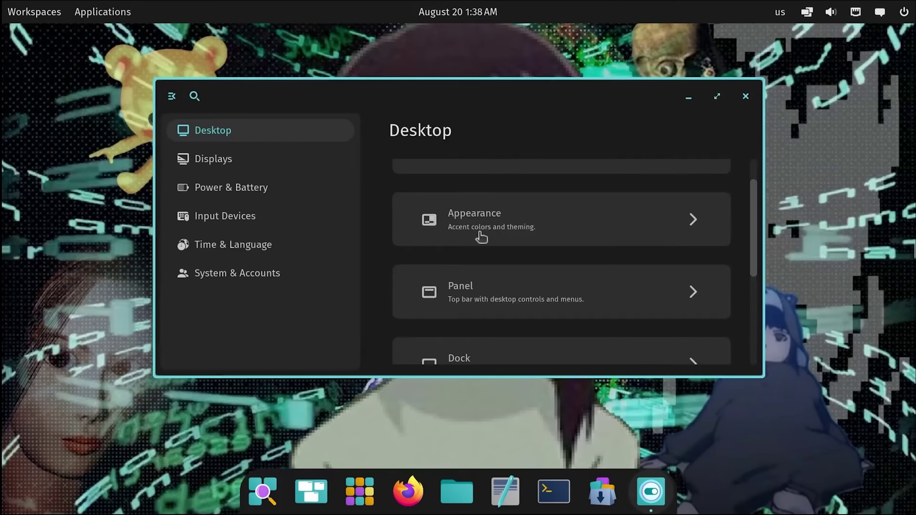
left_click(428, 233)
left_click(607, 285)
left_click(541, 272)
Set the accent colour to pink and start adjusting the window background colour
scroll(609, 269, "down", 2)
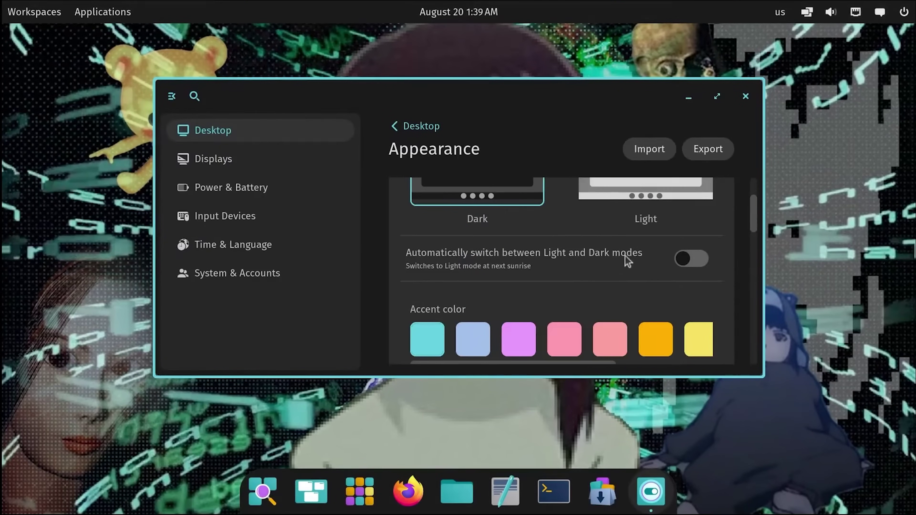
scroll(620, 249, "down", 2)
left_click(563, 253)
scroll(614, 253, "down", 1)
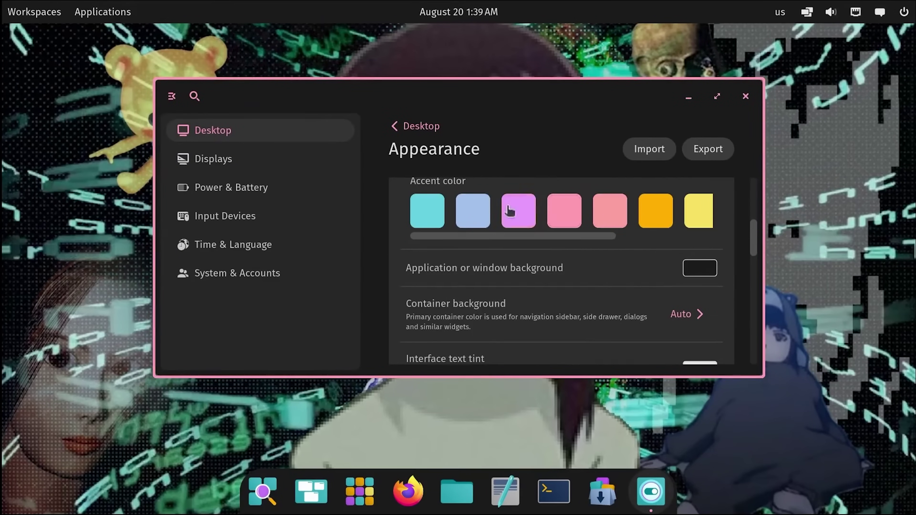
left_click(709, 267)
left_click(575, 275)
left_click_drag(569, 245, 625, 280)
Give the window background a lighter reddish tint and the container background a grey-mauve tone
left_click(600, 282)
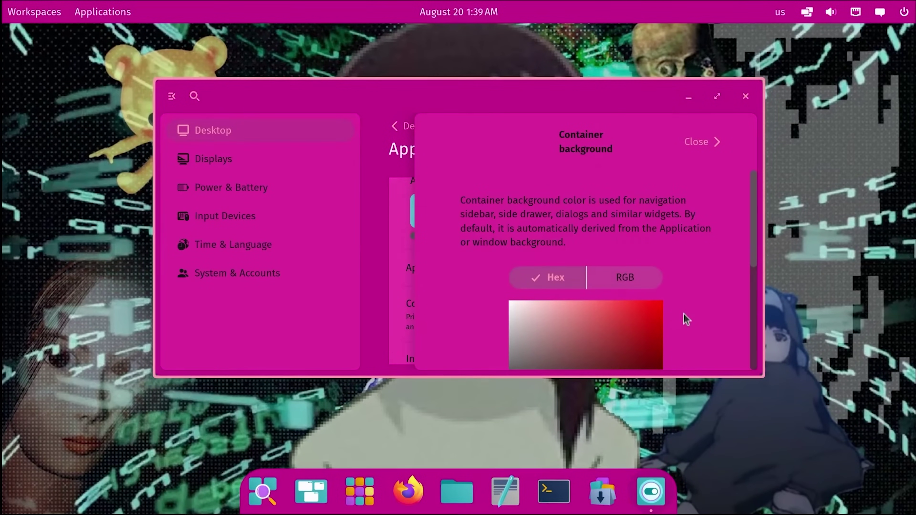
scroll(686, 319, "down", 3)
left_click(507, 228)
left_click(528, 269)
scroll(537, 272, "down", 3)
scroll(546, 239, "up", 5)
scroll(638, 191, "up", 1)
left_click(704, 143)
Make window corners round and set the active window hint size to 0
scroll(671, 237, "down", 2)
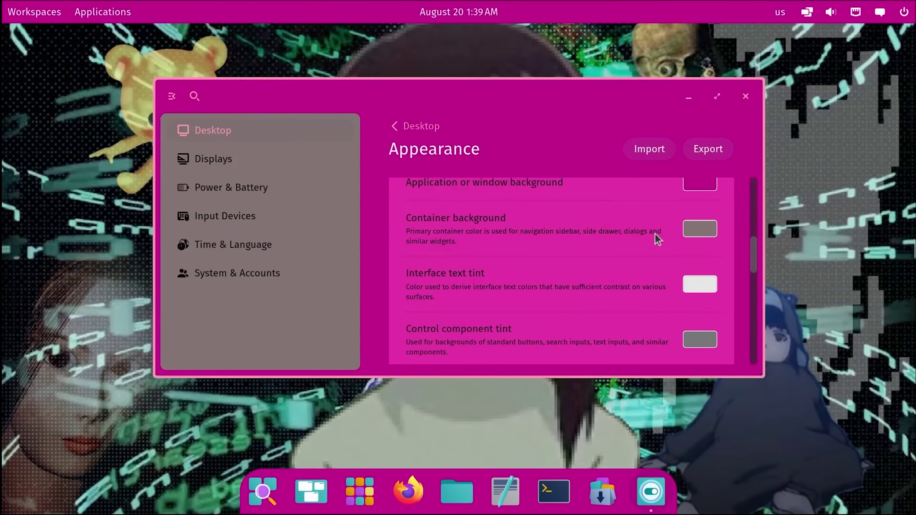
scroll(649, 249, "down", 4)
left_click(460, 258)
scroll(458, 259, "down", 2)
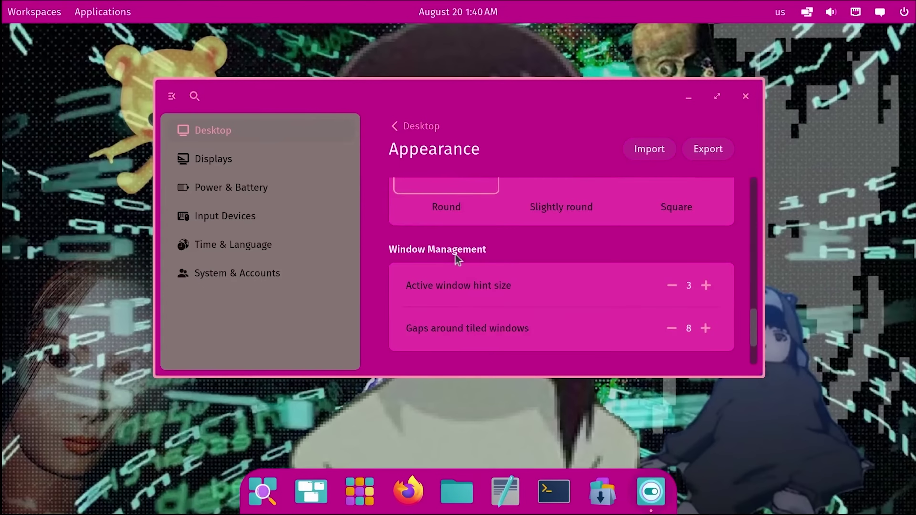
scroll(457, 259, "down", 3)
scroll(462, 258, "up", 2)
left_click(671, 241)
left_click(672, 240)
left_click(671, 240)
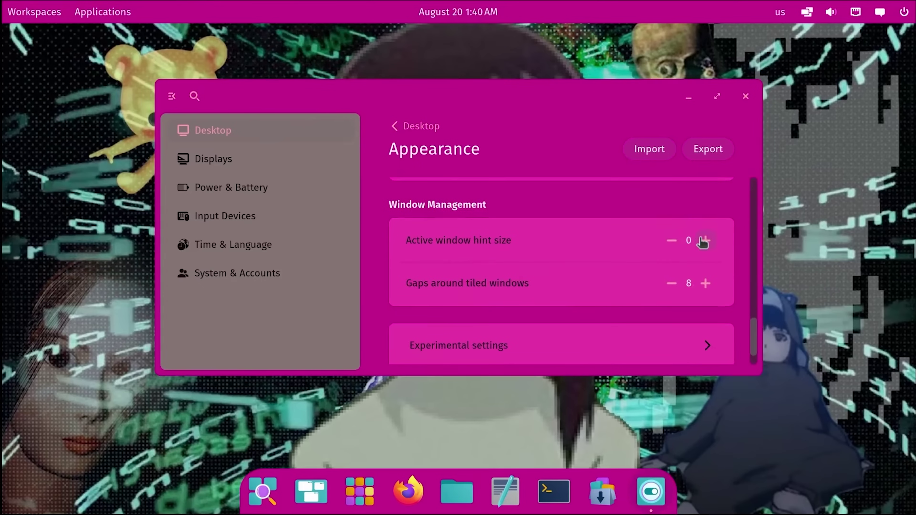
scroll(571, 251, "up", 4)
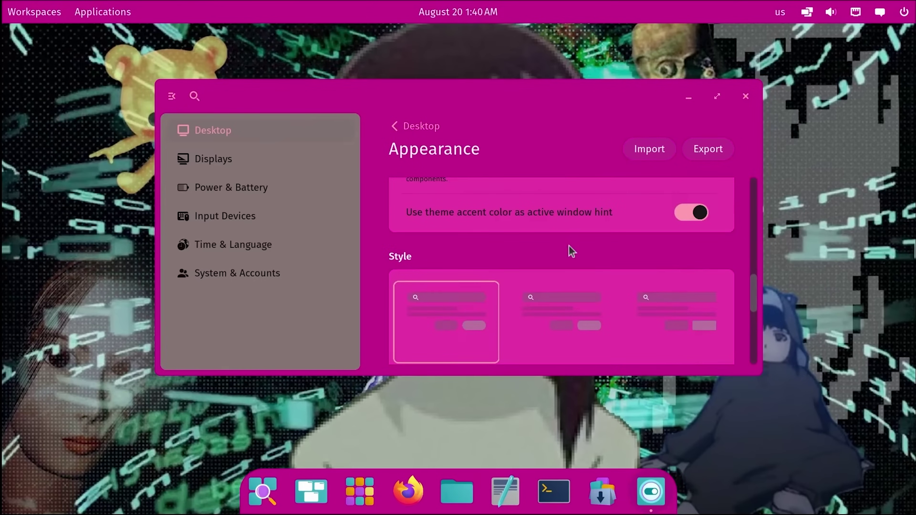
scroll(572, 251, "up", 3)
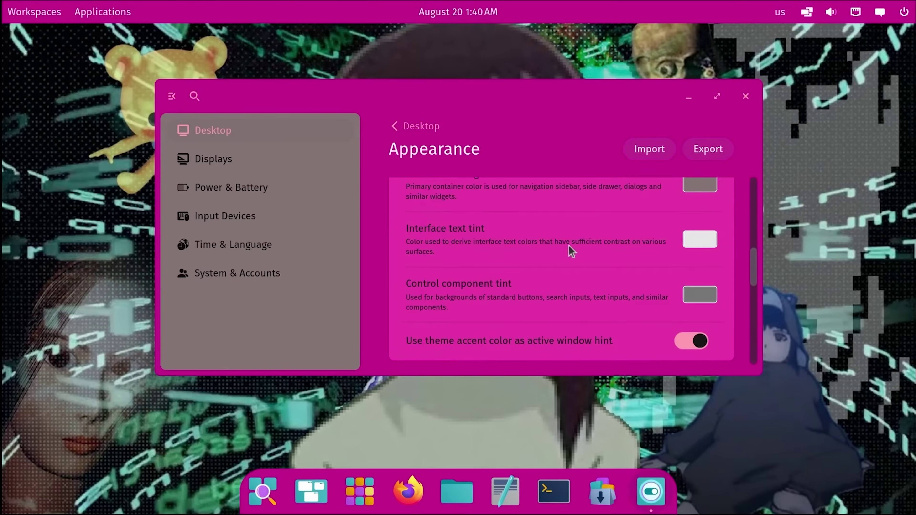
scroll(572, 252, "down", 6)
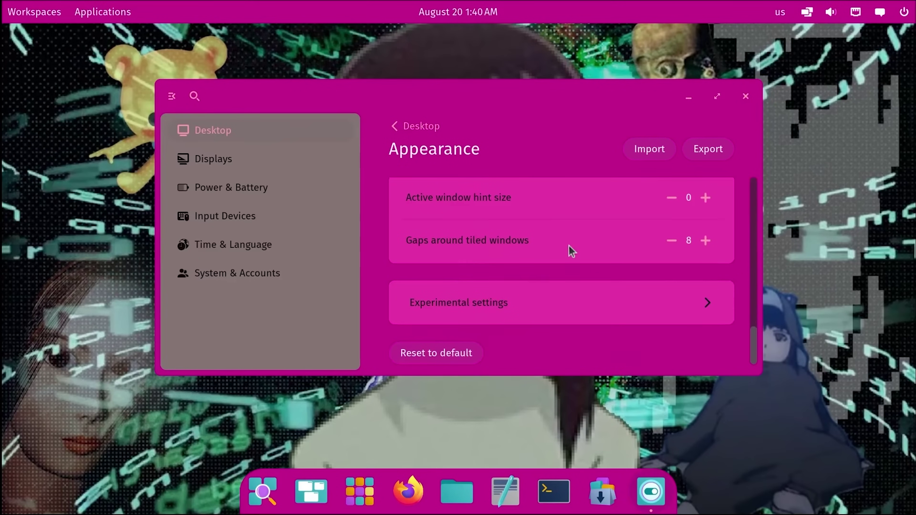
Apply the theme to GNOME apps, close Settings, and check the Nautilus install in the terminal
left_click(599, 311)
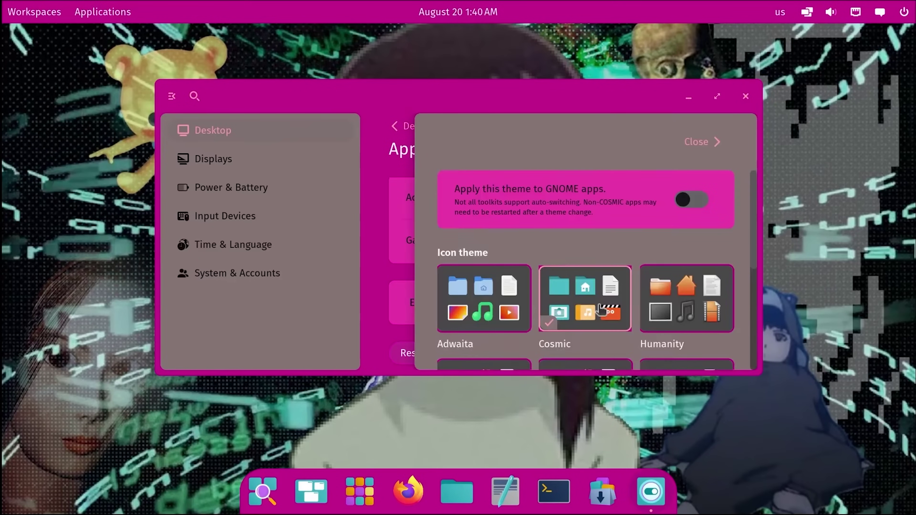
scroll(482, 306, "down", 5)
scroll(483, 307, "up", 5)
left_click(690, 199)
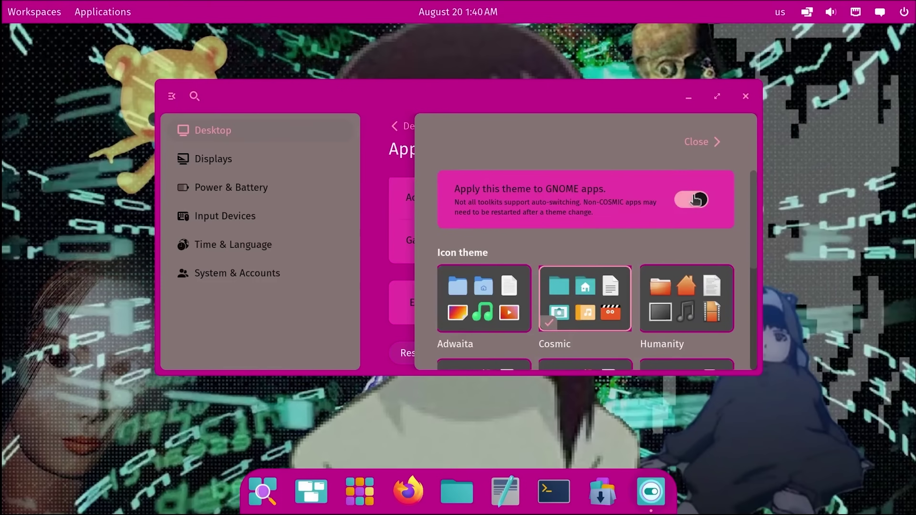
left_click(745, 96)
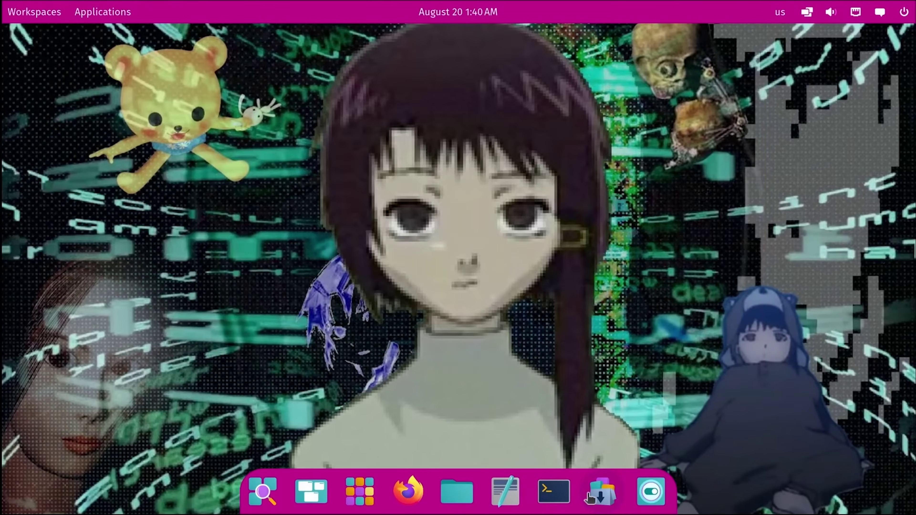
left_click(552, 497)
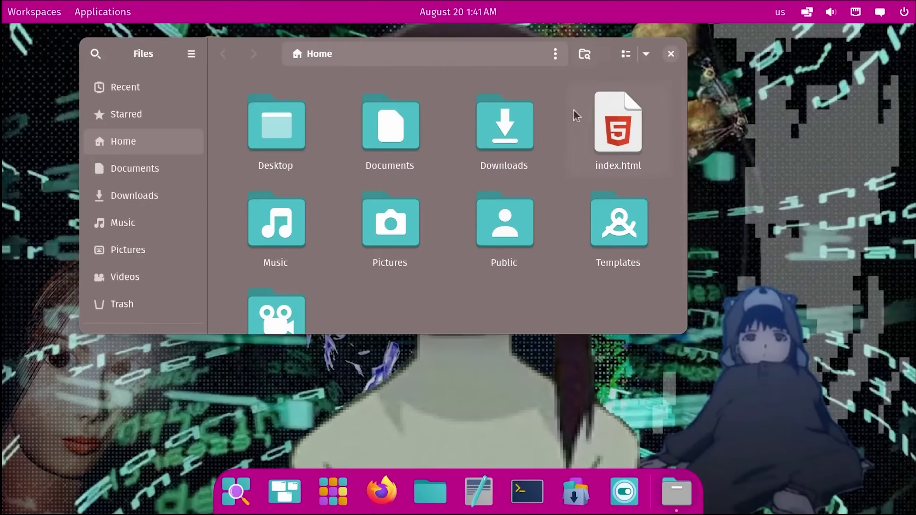
scroll(565, 167, "down", 2)
Browse Documents, Downloads, Starred, Recent and Music in Nautilus, then close it
scroll(530, 233, "up", 2)
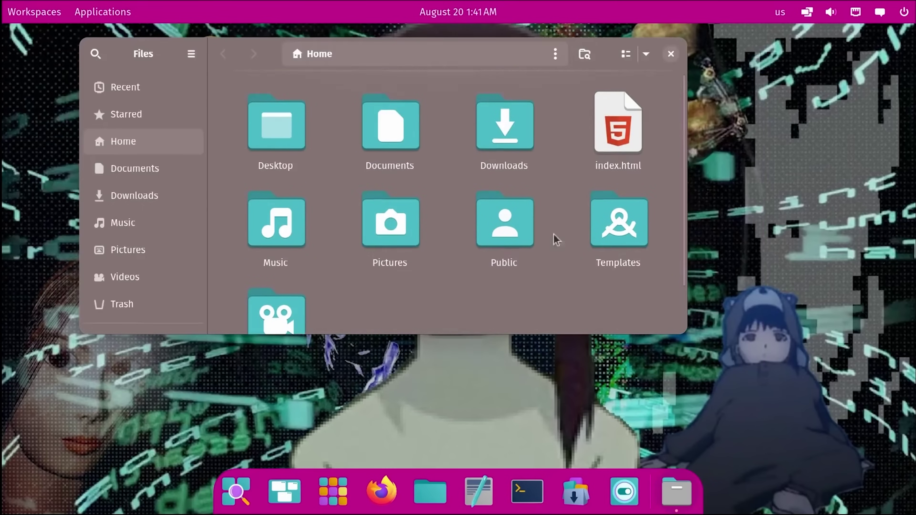
left_click(136, 175)
left_click(141, 201)
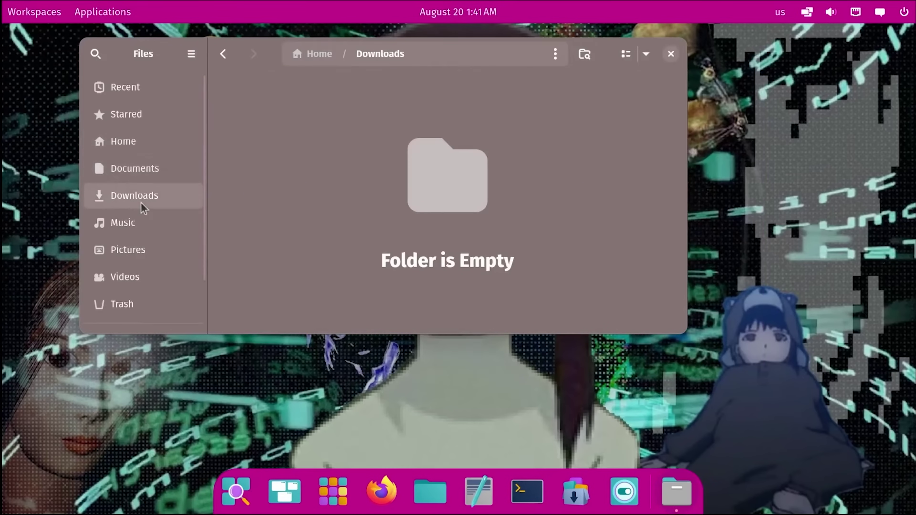
left_click(133, 142)
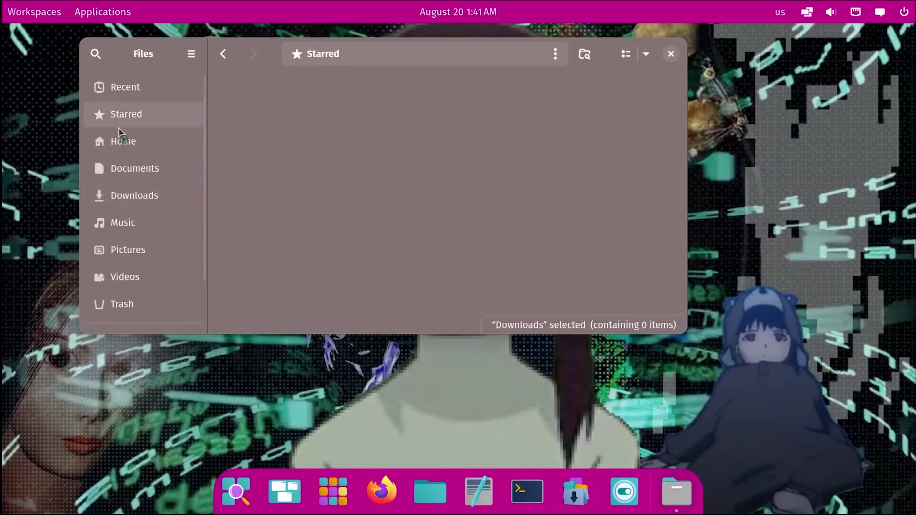
left_click(138, 94)
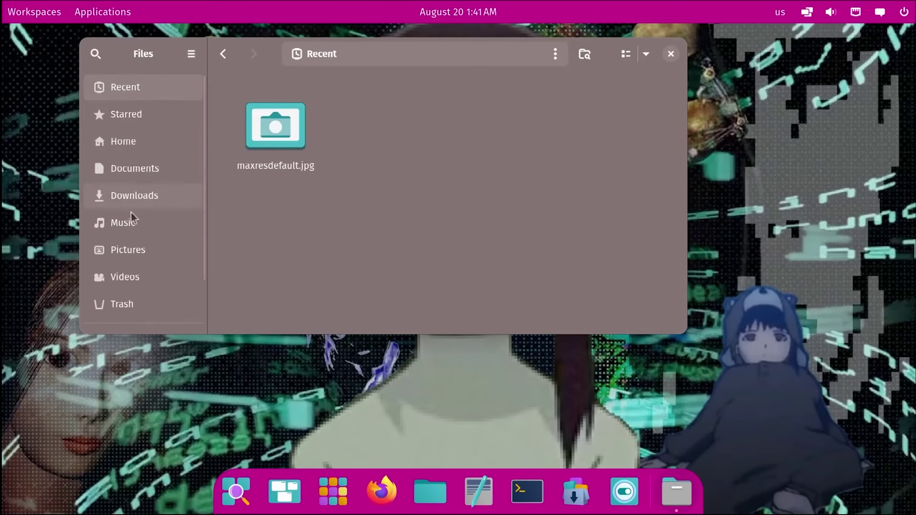
left_click(120, 229)
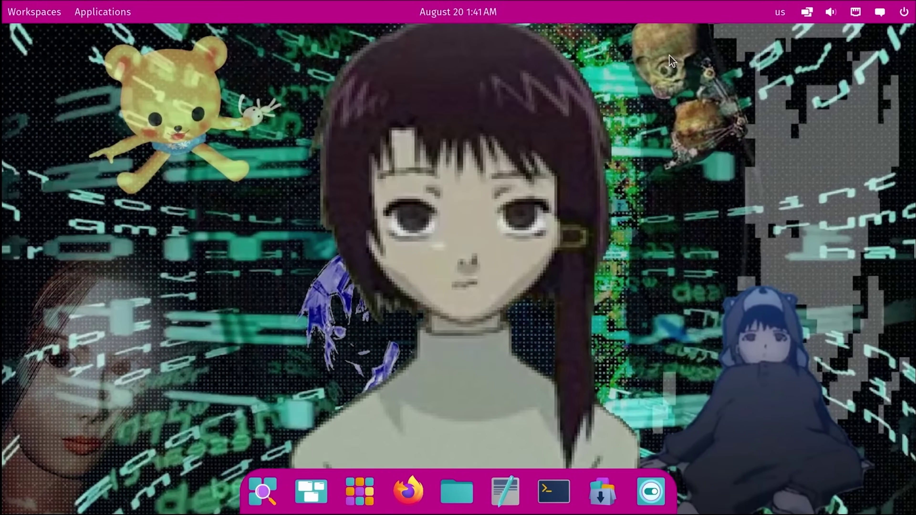
left_click(671, 53)
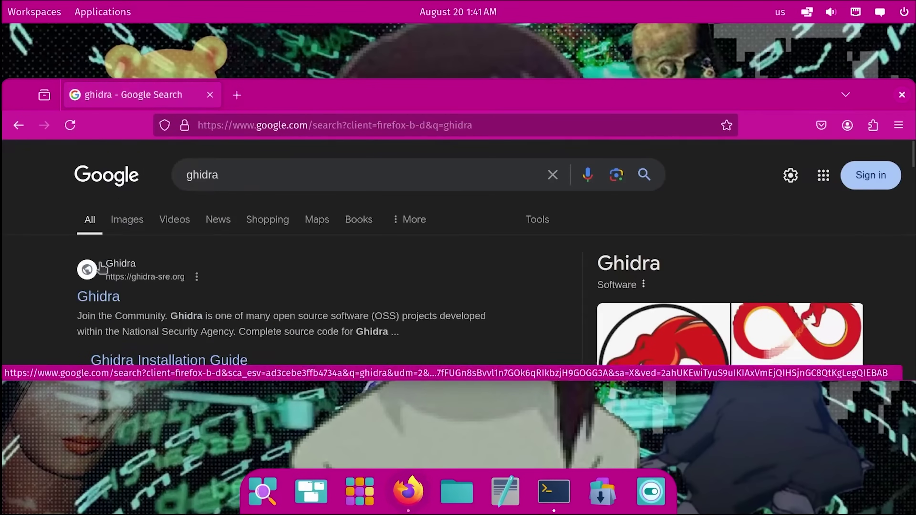
Download ghidra_11.1.2_PUBLIC_20240709.zip via the Ghidra site and locate ghidraRun in the extracted folder
left_click(98, 296)
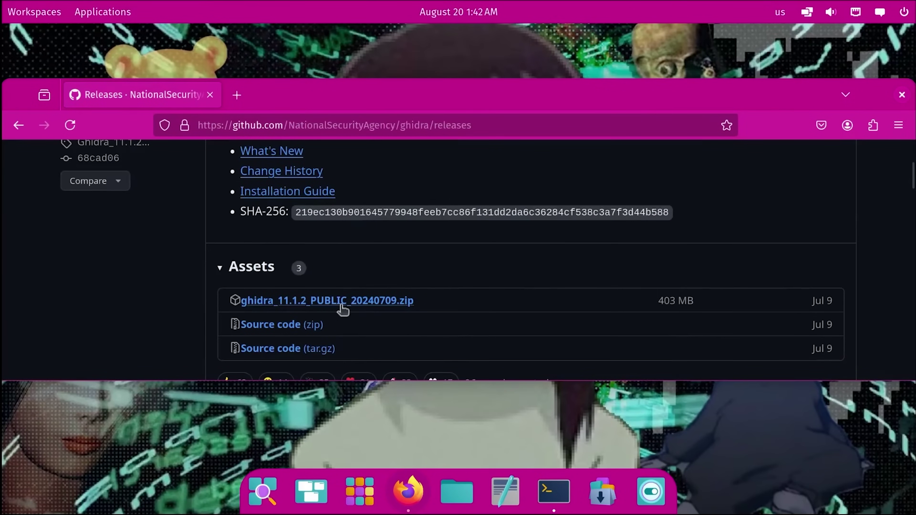
left_click(327, 301)
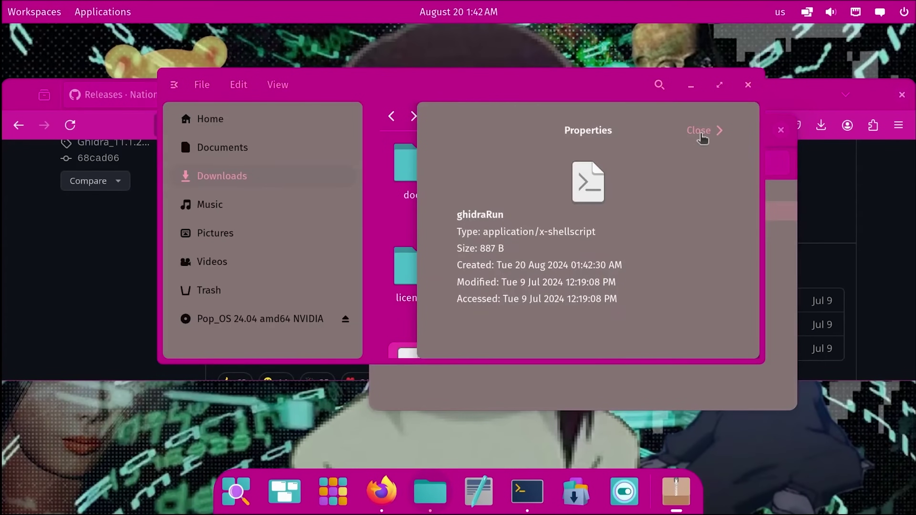
left_click(702, 136)
scroll(671, 318, "down", 3)
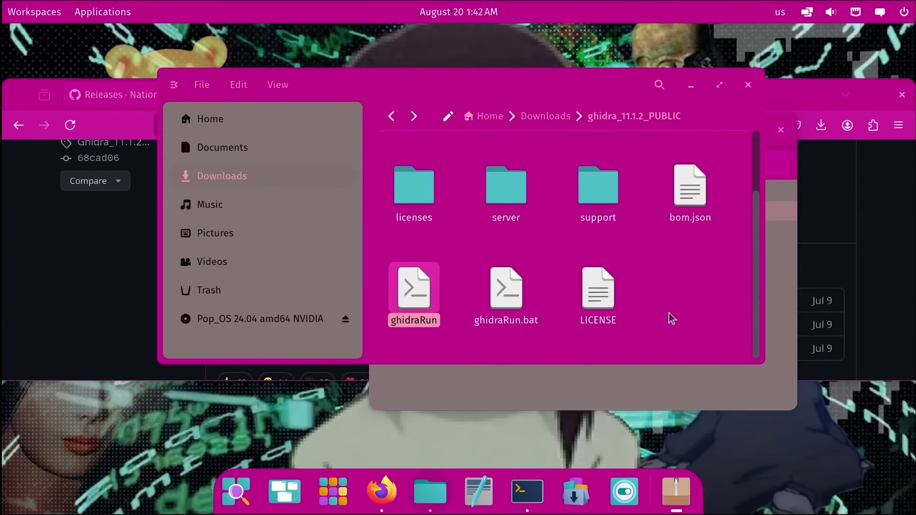
right_click(669, 323)
In the terminal, change into the Downloads folder with cd and list it with ls
left_click(651, 371)
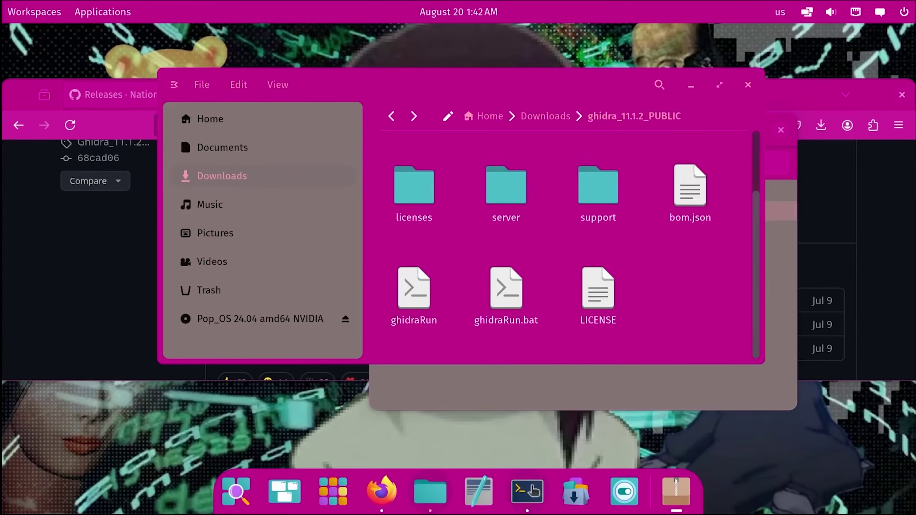
left_click(527, 491)
type("cd Do")
key("Tab")
key("Return")
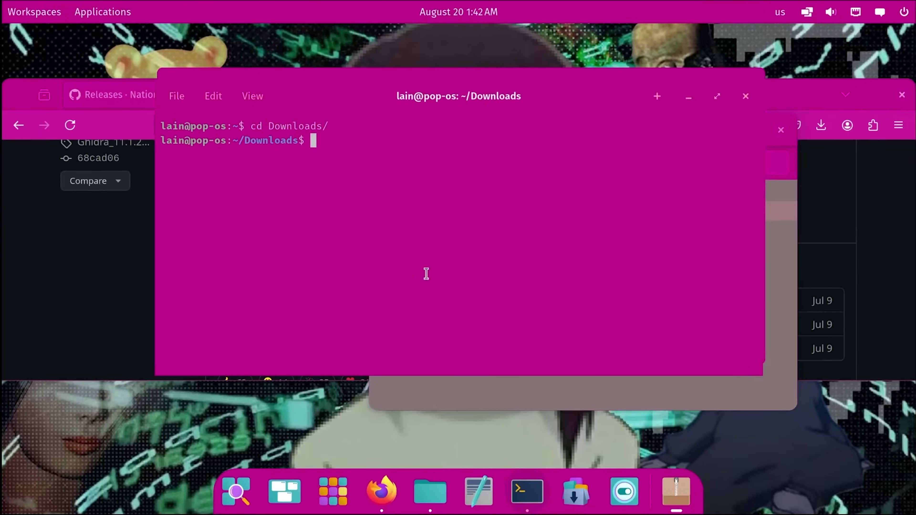
type("ls")
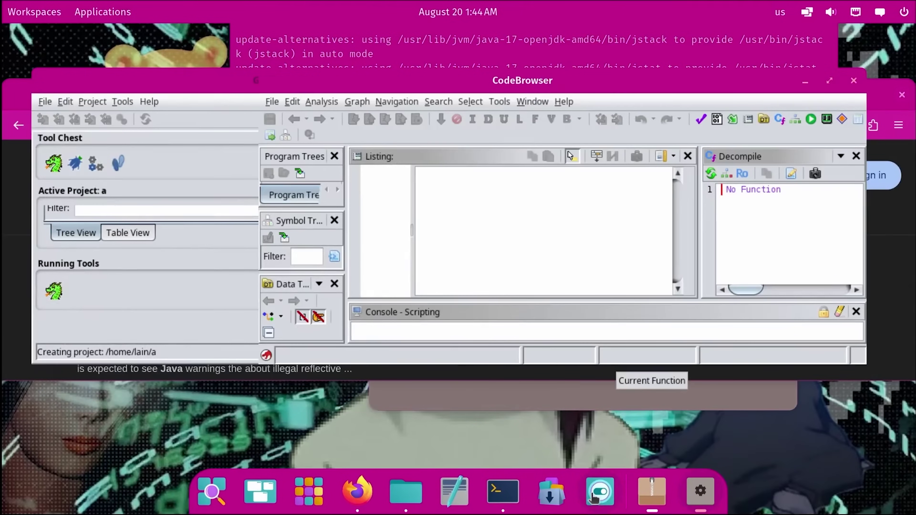
Get through Ghidra's startup to project a and move the CodeBrowser(2) window to the top
left_click(595, 494)
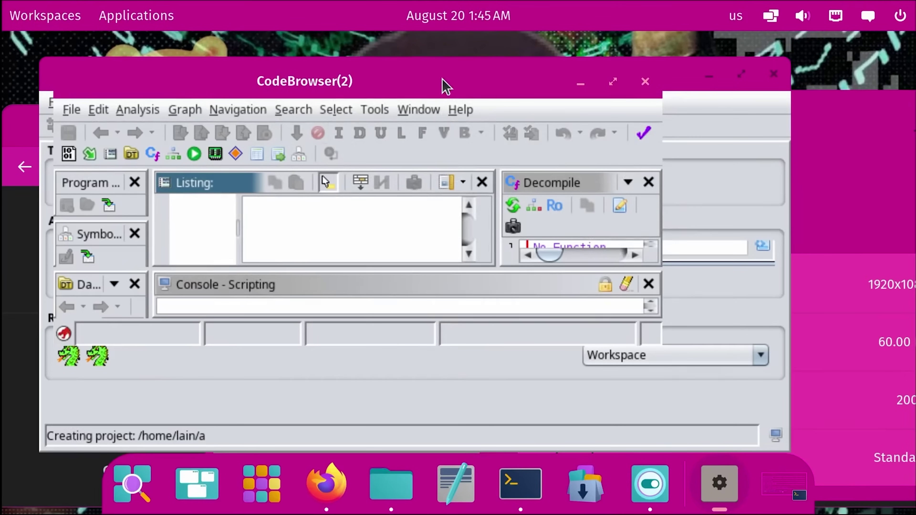
left_click_drag(446, 86, 548, 58)
left_click(728, 483)
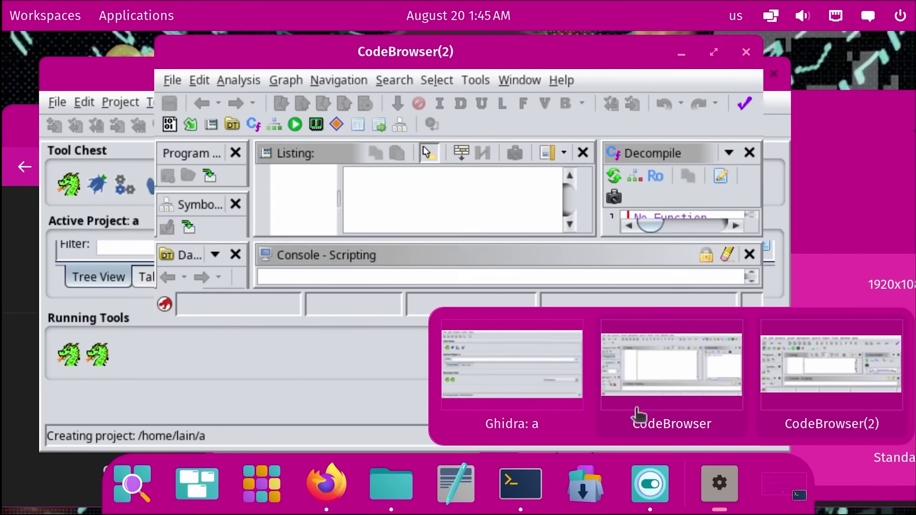
Set the display scale to 100% and keep the change
left_click(659, 493)
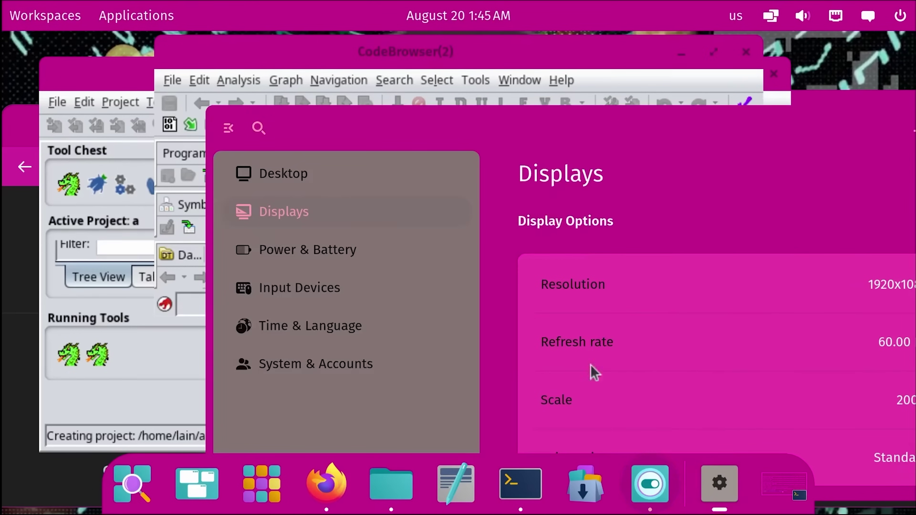
left_click(895, 398)
left_click(904, 225)
left_click(390, 175)
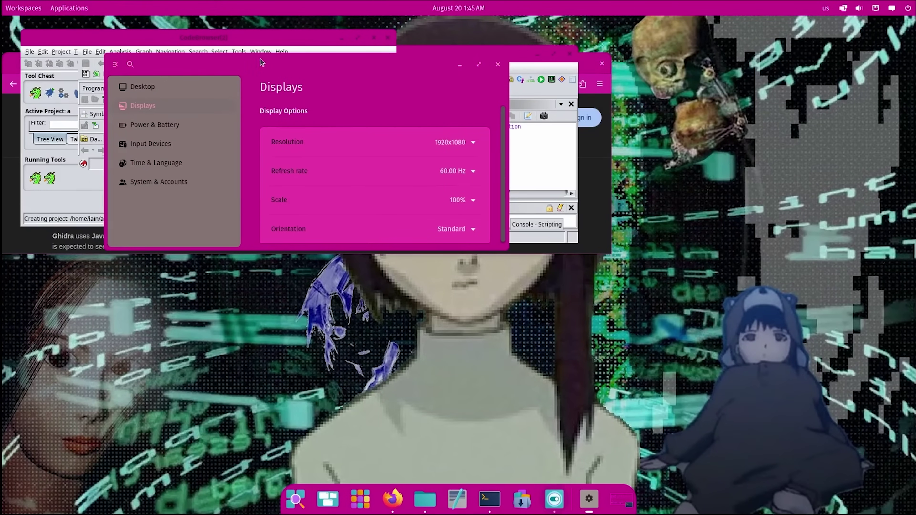
Set the display scale to 150%, keep it, and close the display settings
left_click_drag(262, 62, 244, 90)
left_click(457, 232)
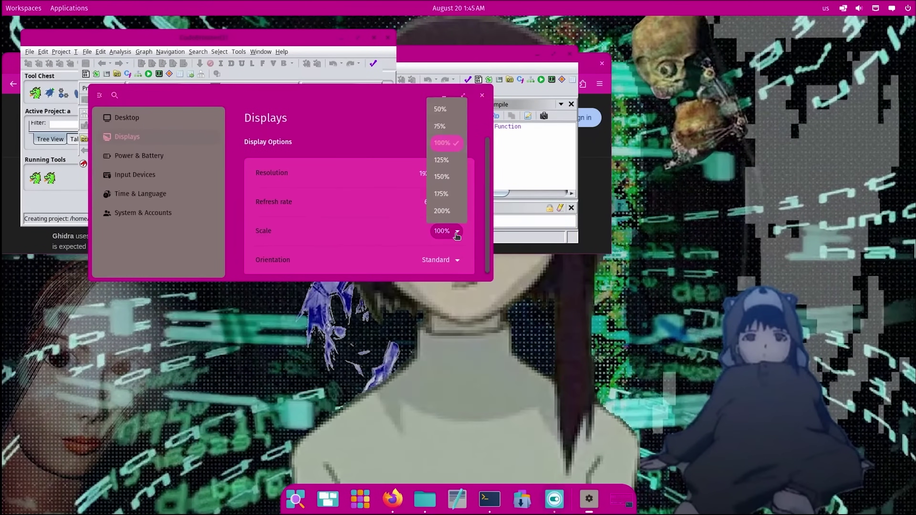
left_click(442, 176)
left_click(565, 308)
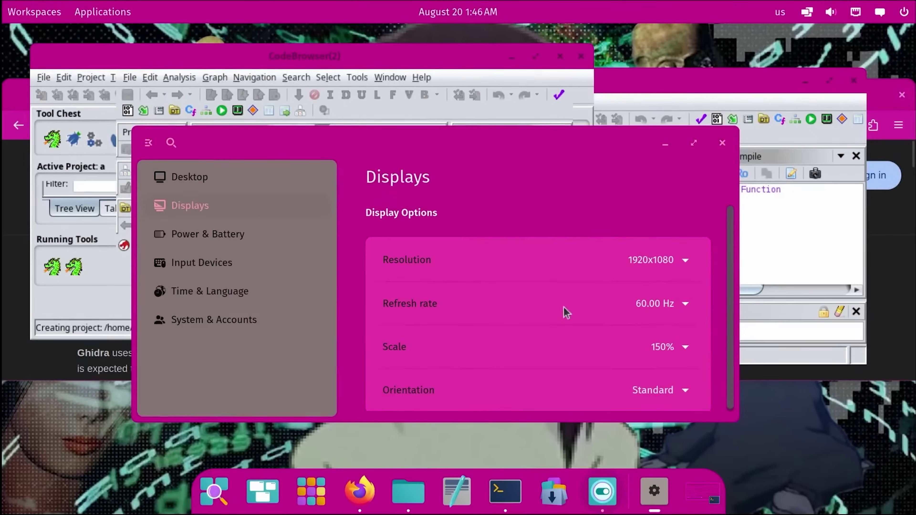
left_click(722, 143)
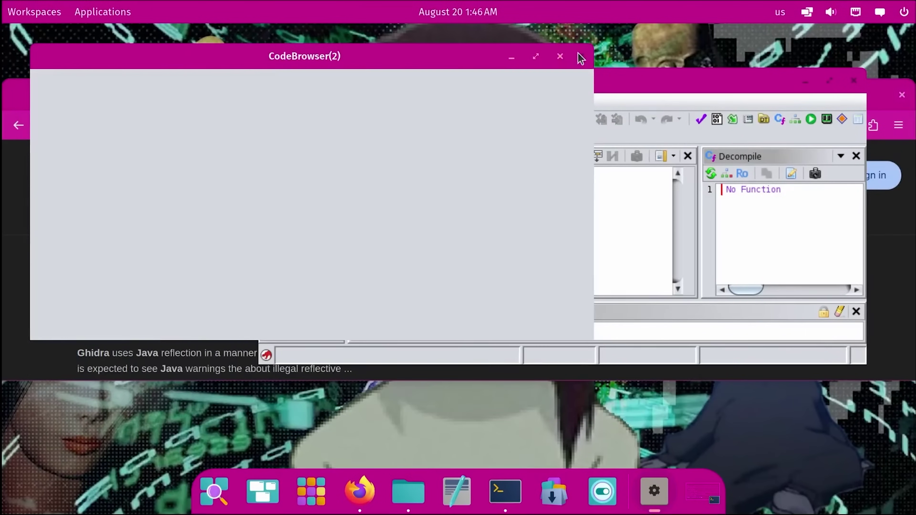
Close Ghidra, Firefox and the file manager window
left_click(579, 57)
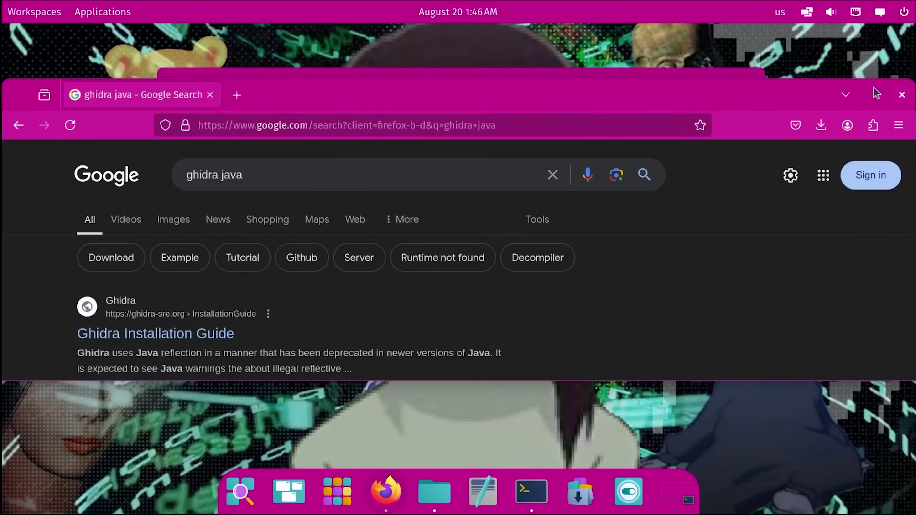
left_click(902, 94)
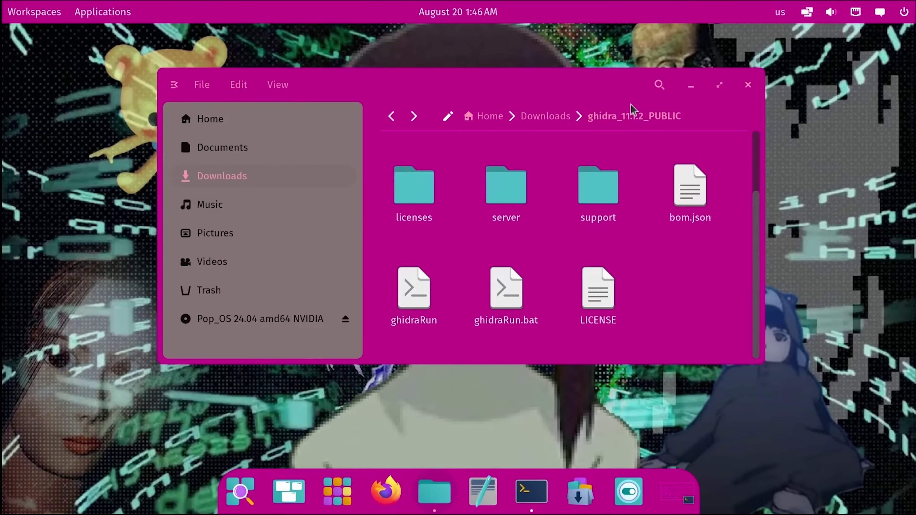
key("super+q")
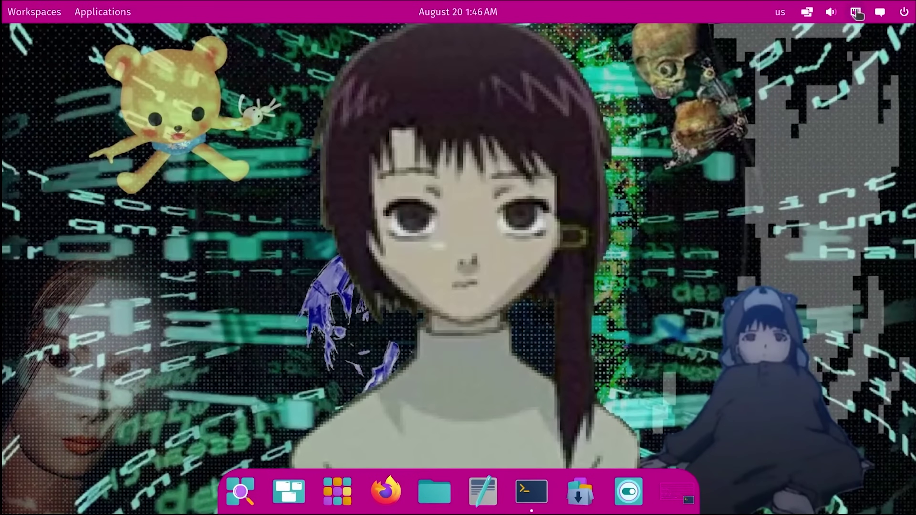
Reopen COSMIC Files from the App Library, view the empty Documents folder, then close it
left_click(90, 20)
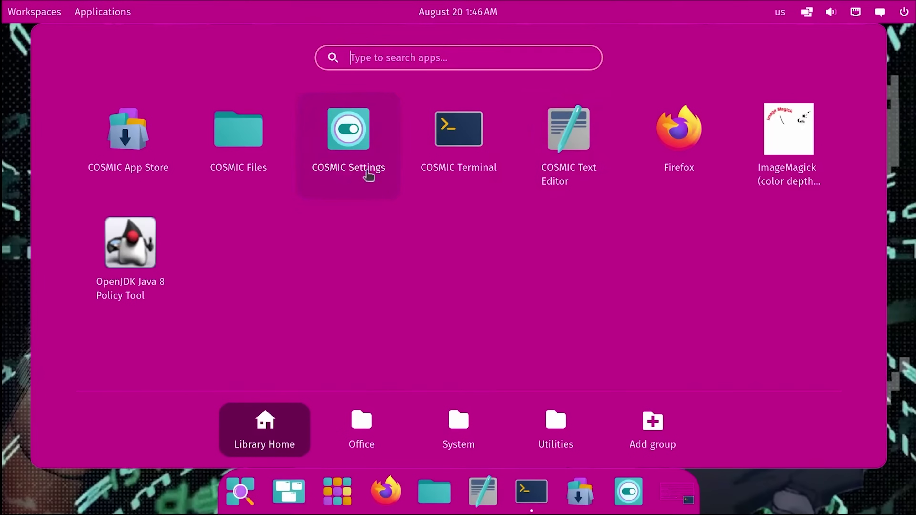
left_click(257, 177)
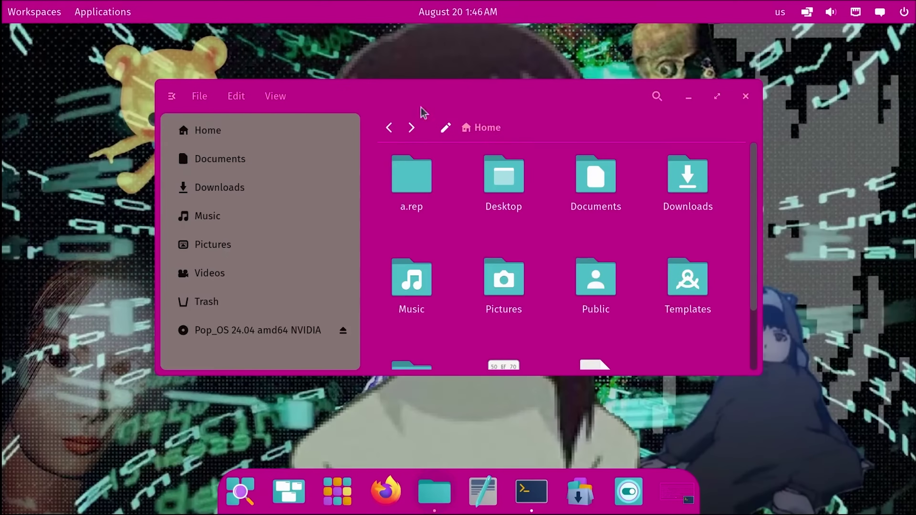
left_click_drag(454, 90, 407, 86)
left_click(176, 160)
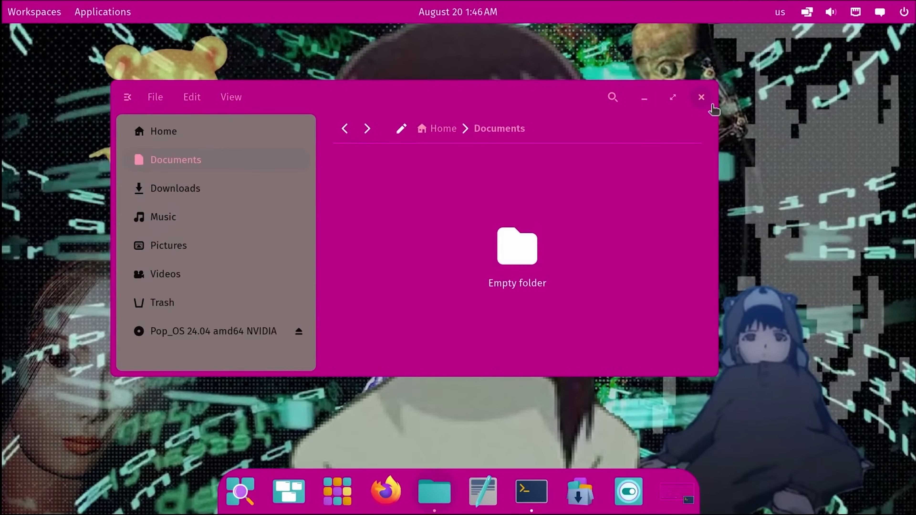
left_click(701, 97)
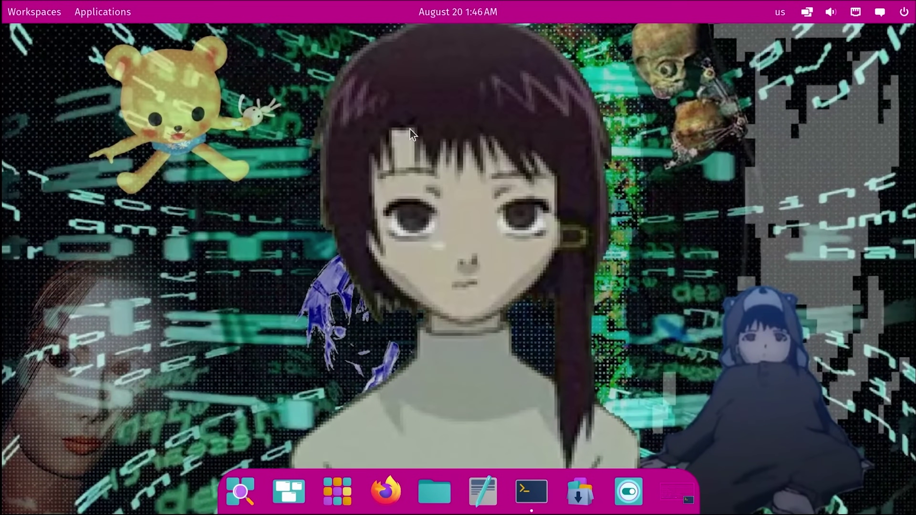